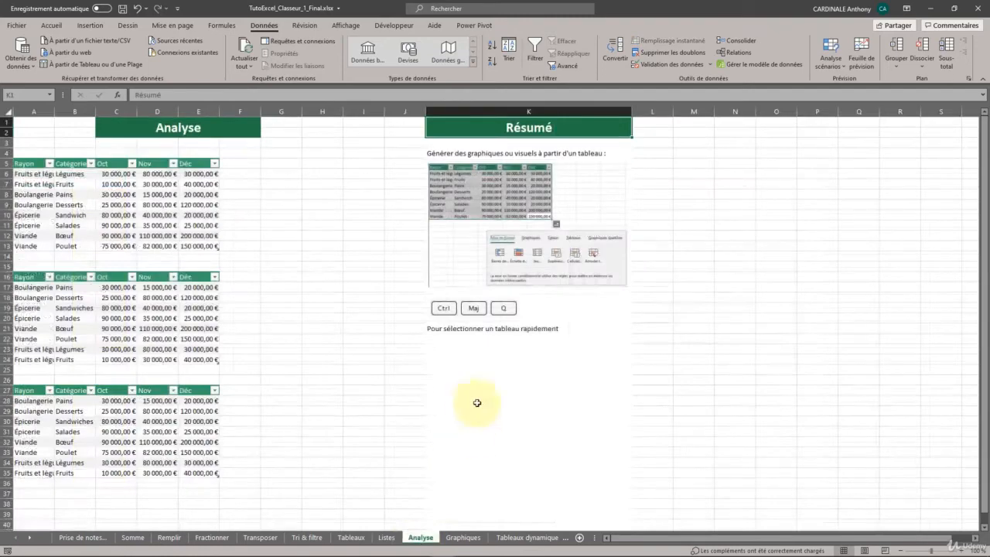
# Autofit columns D and E on the Analyse sheet so the November and December amounts display in full
pyautogui.keyDown('ctrl'); pyautogui.scroll(3, 101, 291); pyautogui.keyUp('ctrl')
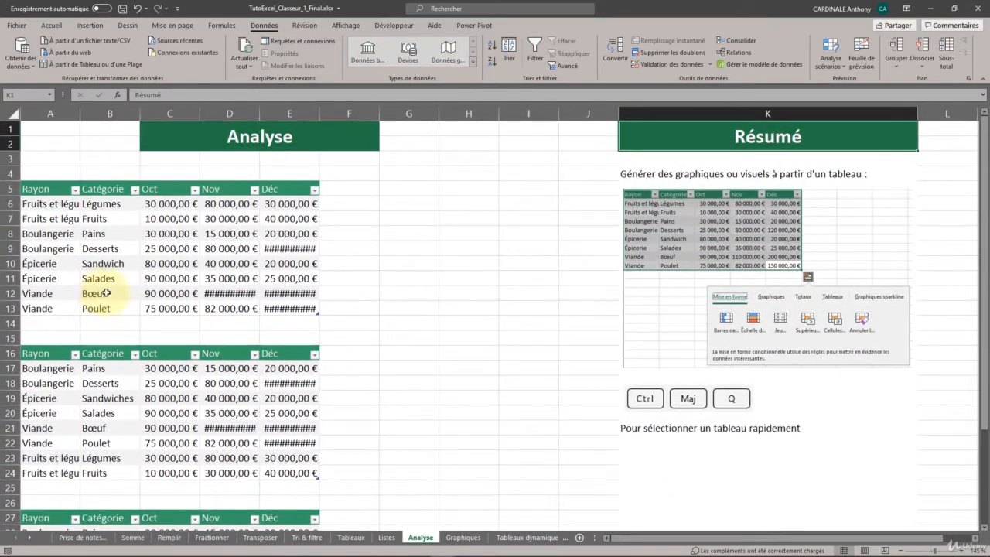
pyautogui.scroll(-2, 186, 275)
pyautogui.scroll(-2, 186, 276)
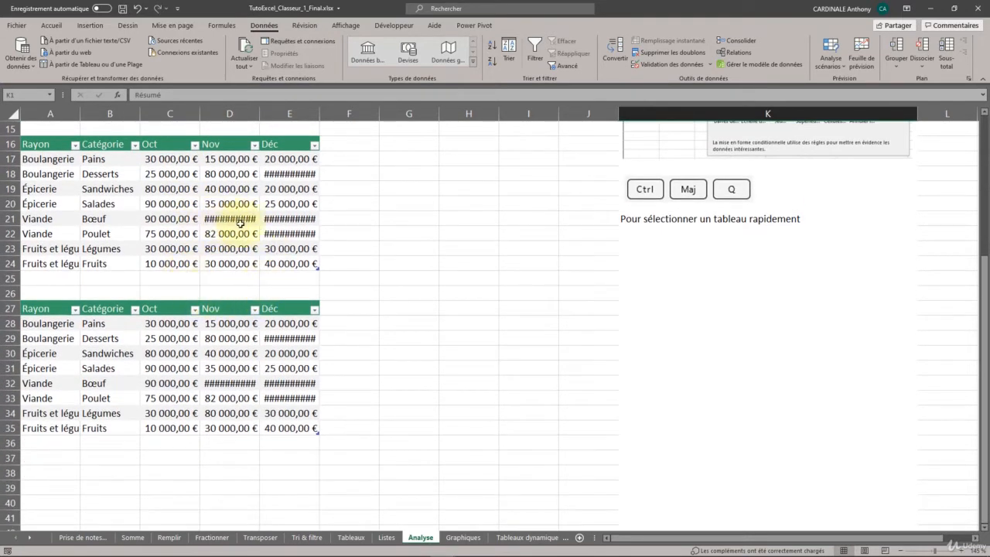
pyautogui.scroll(4, 232, 224)
pyautogui.doubleClick(260, 113)
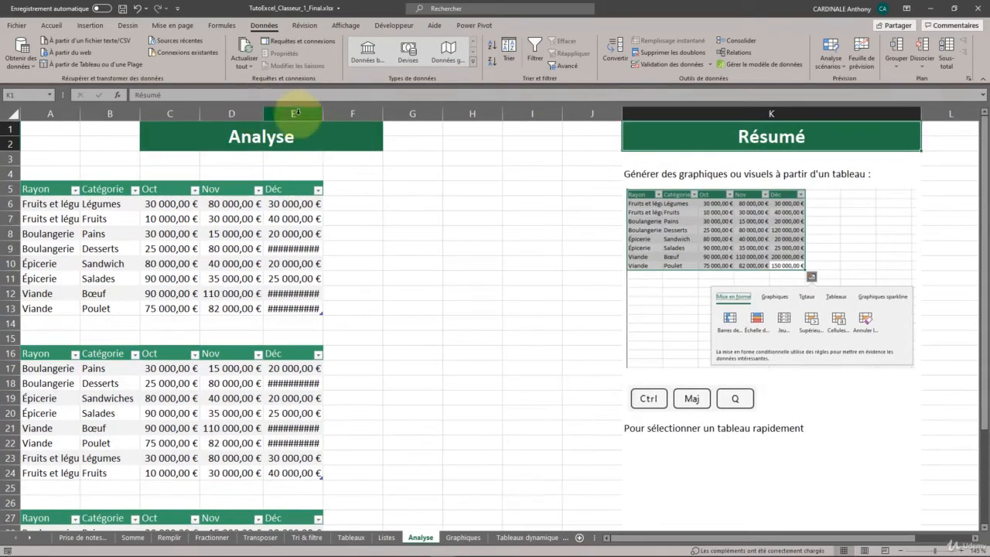
pyautogui.doubleClick(324, 110)
pyautogui.click(294, 249)
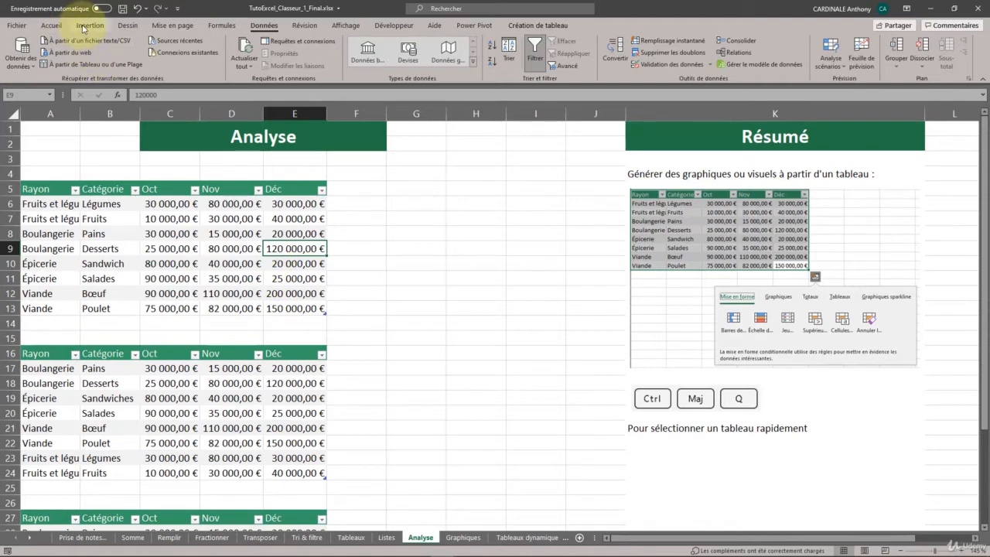
# Apply data bars to the first table, A5:E13, using Quick Analysis
pyautogui.click(51, 25)
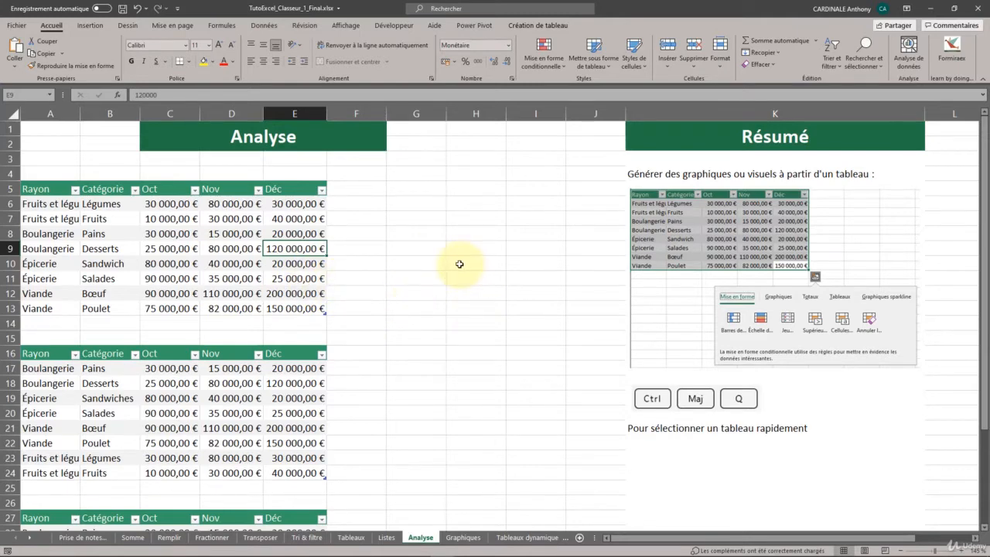
pyautogui.click(400, 236)
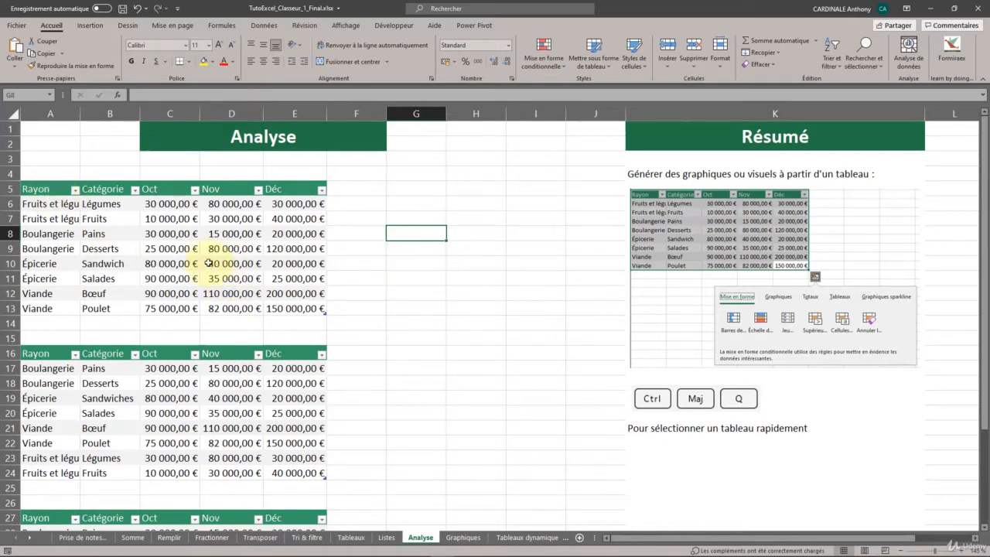
pyautogui.moveTo(31, 189); pyautogui.dragTo(290, 303)
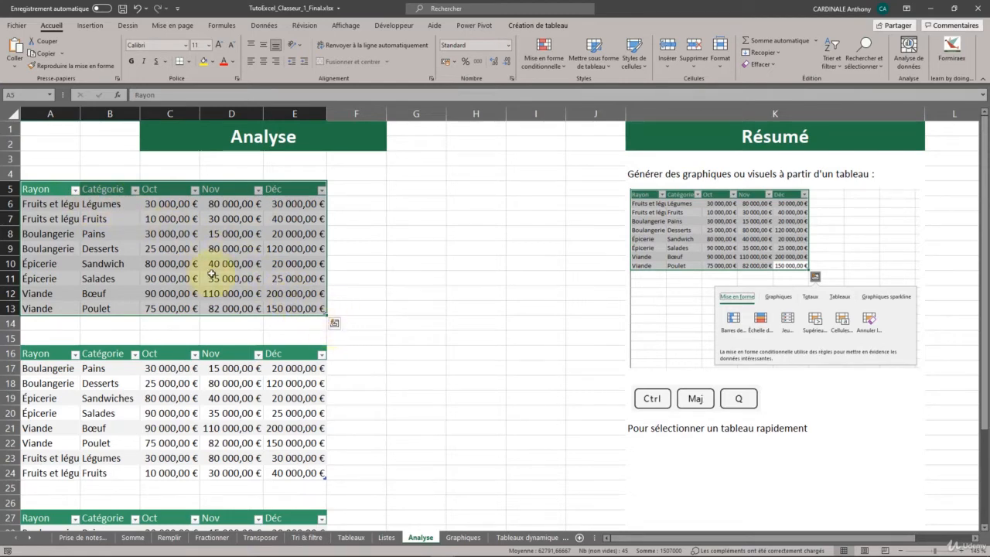
pyautogui.click(337, 325)
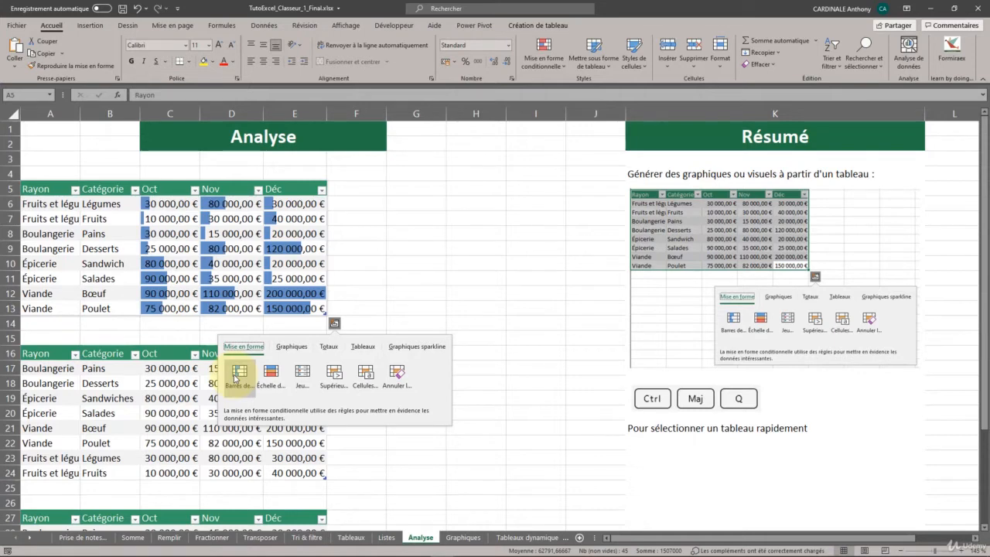
pyautogui.click(236, 377)
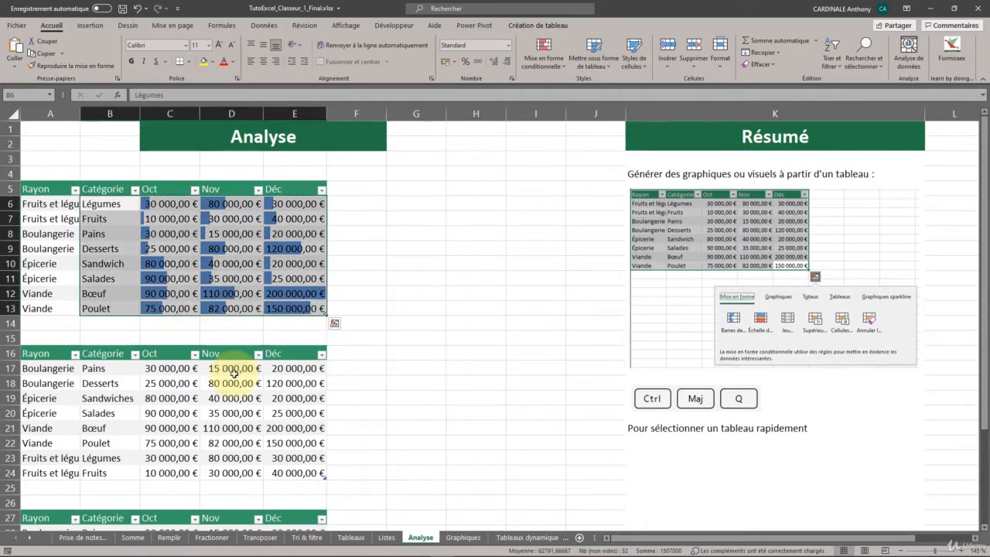
pyautogui.click(434, 310)
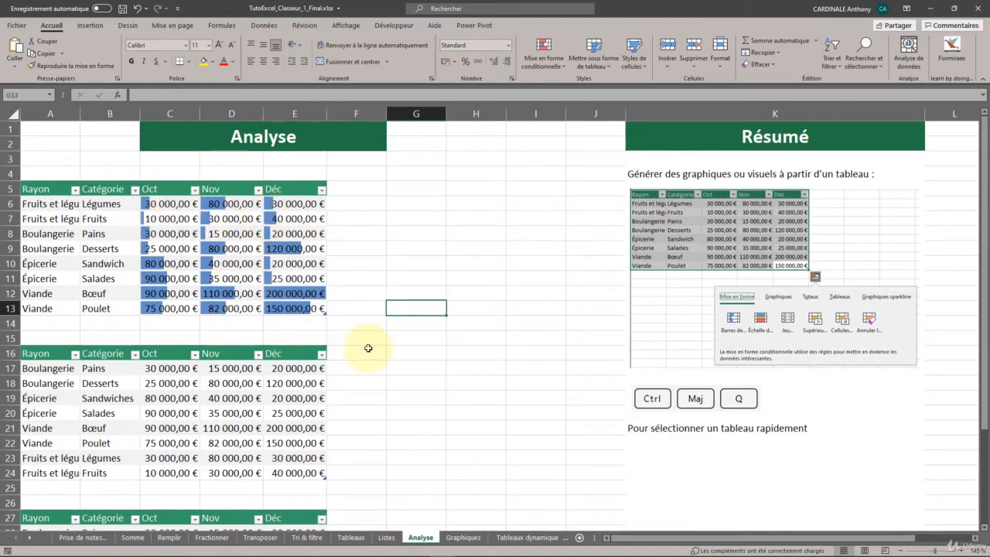
# Clear the data bar formatting from the first table, A5:E13, using Quick Analysis
pyautogui.click(319, 309)
pyautogui.moveTo(317, 308); pyautogui.dragTo(54, 188)
pyautogui.click(334, 323)
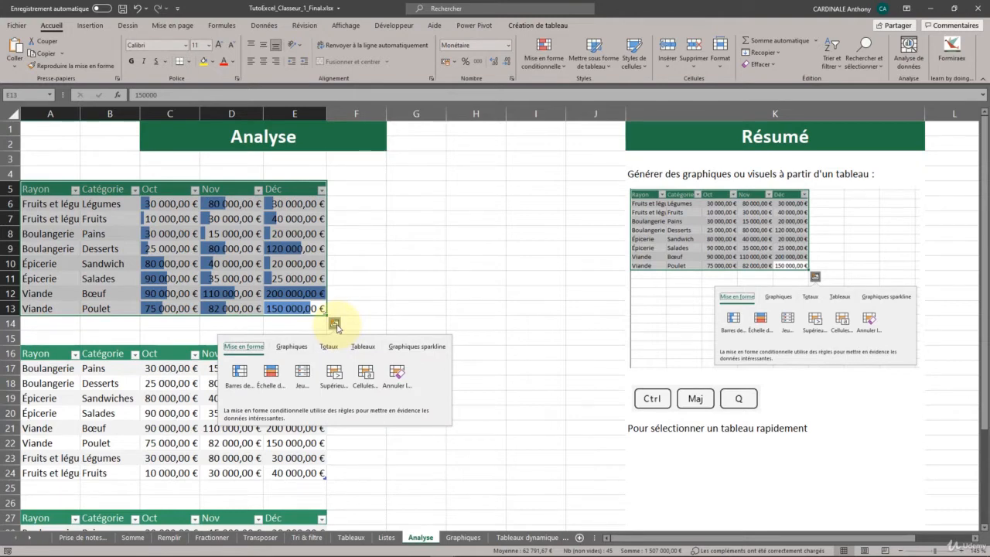
pyautogui.click(397, 386)
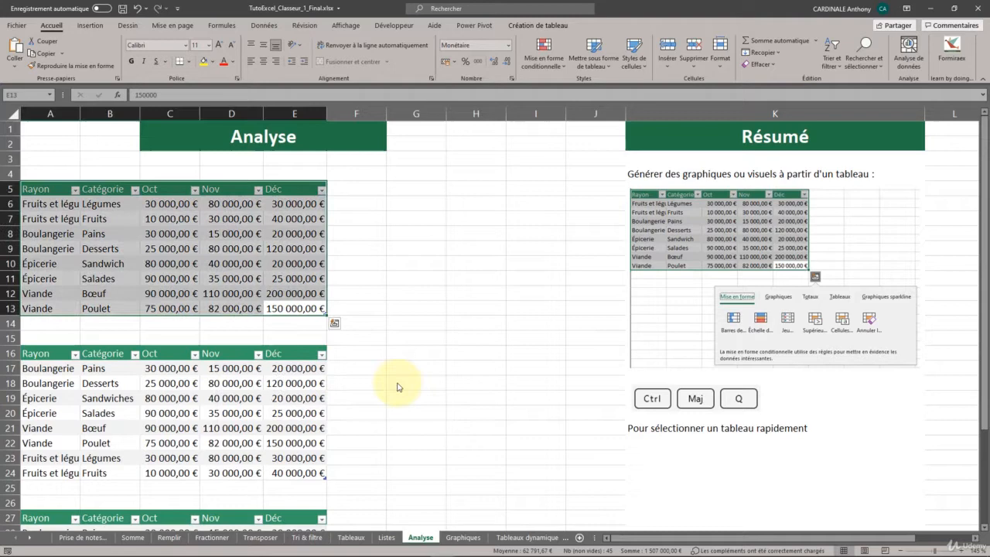
# Apply a colour scale to the first table's amounts using Quick Analysis
pyautogui.click(334, 323)
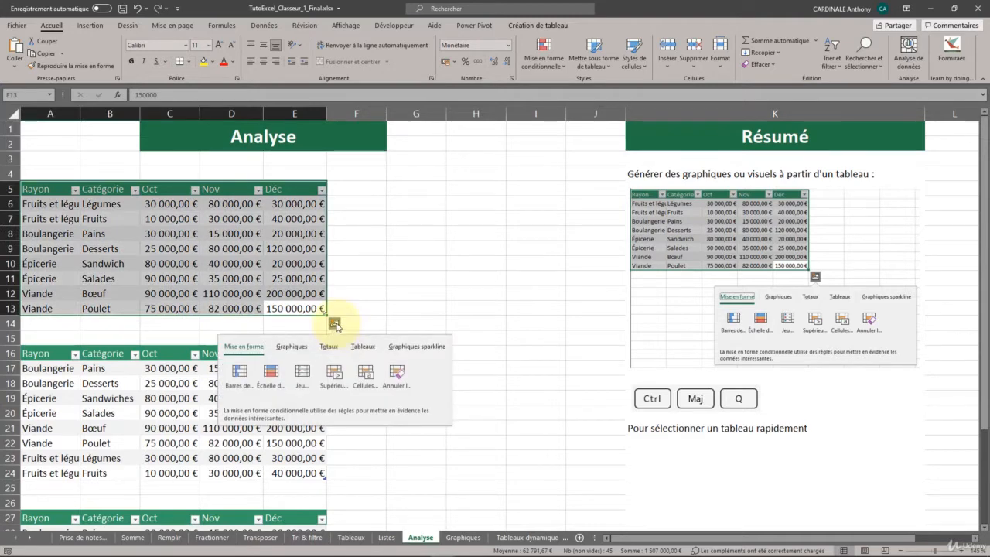
pyautogui.click(272, 377)
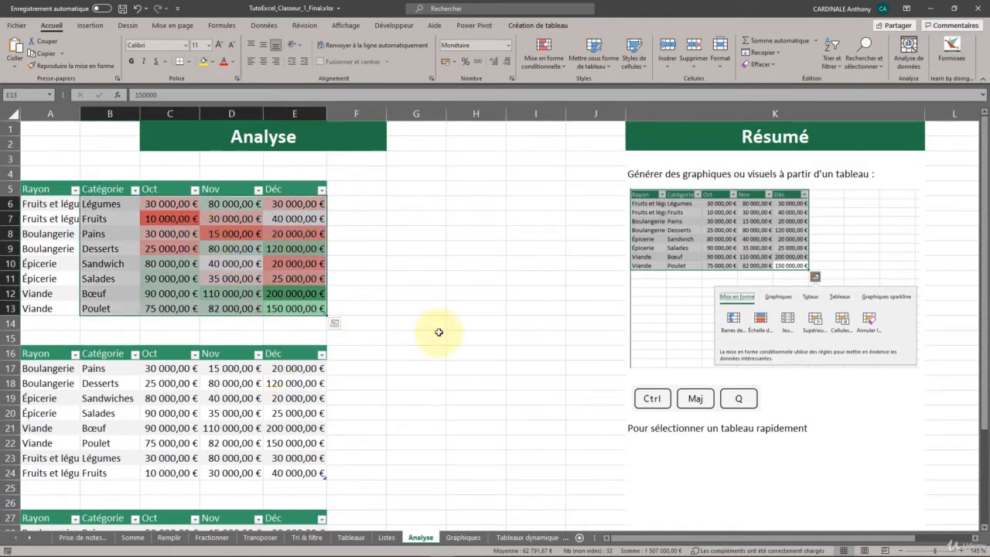
pyautogui.click(356, 291)
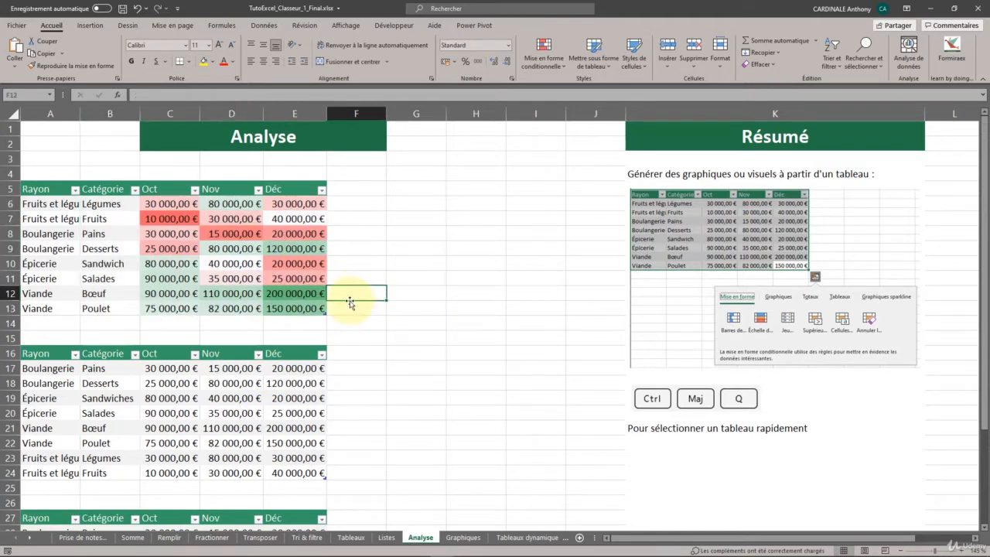
# Review the filter-by-colour and sort-by-colour options for the first table's Oct column, leaving the data unfiltered
pyautogui.click(194, 190)
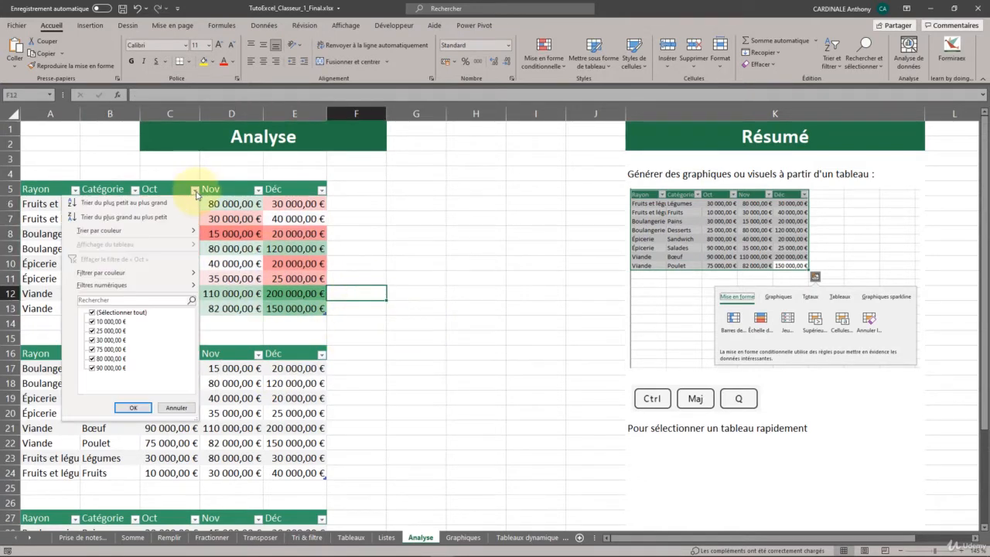
pyautogui.moveTo(127, 272)
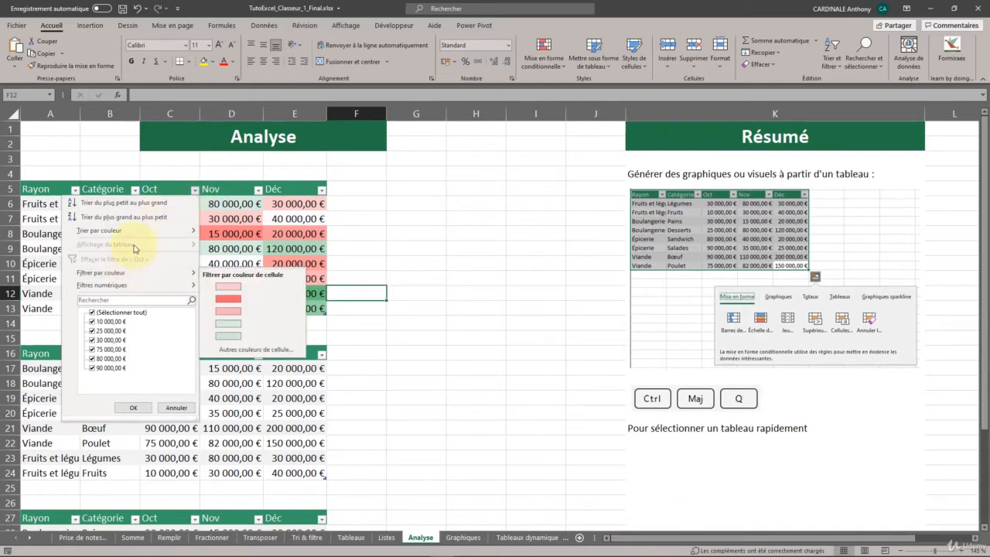
pyautogui.moveTo(138, 232)
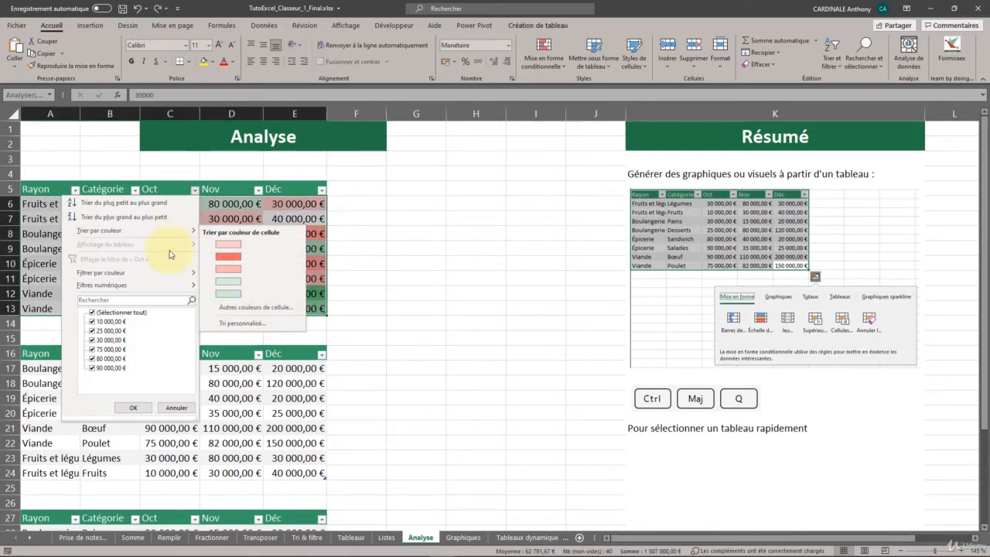
pyautogui.press('Escape')
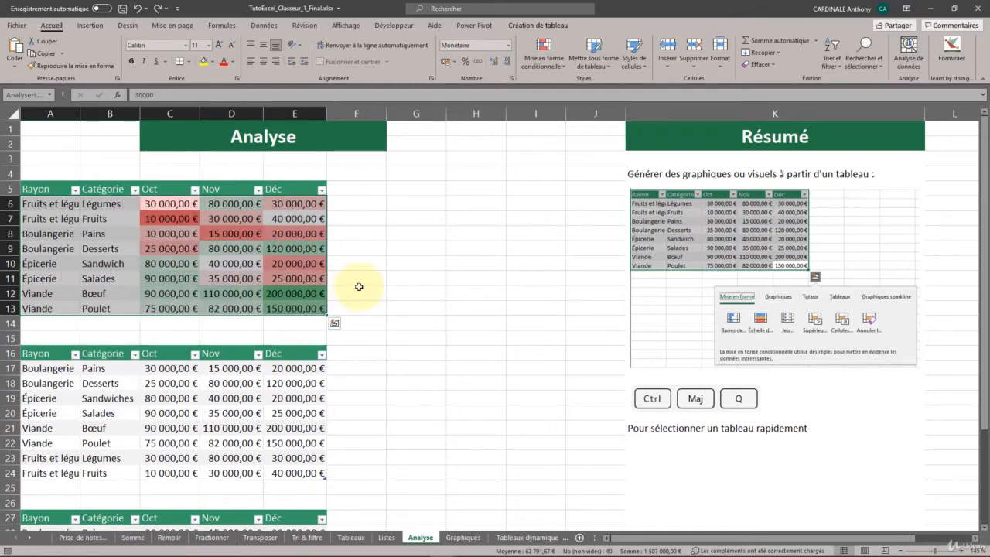
pyautogui.click(340, 234)
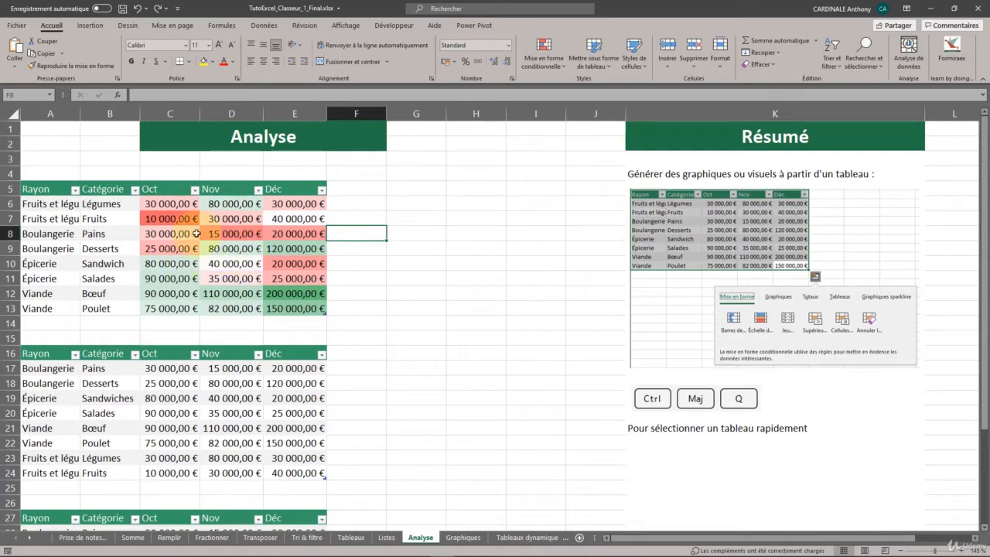
# Filter the first table's Déc column by the dark green cell colour, chosen from the additional cell colours
pyautogui.click(322, 190)
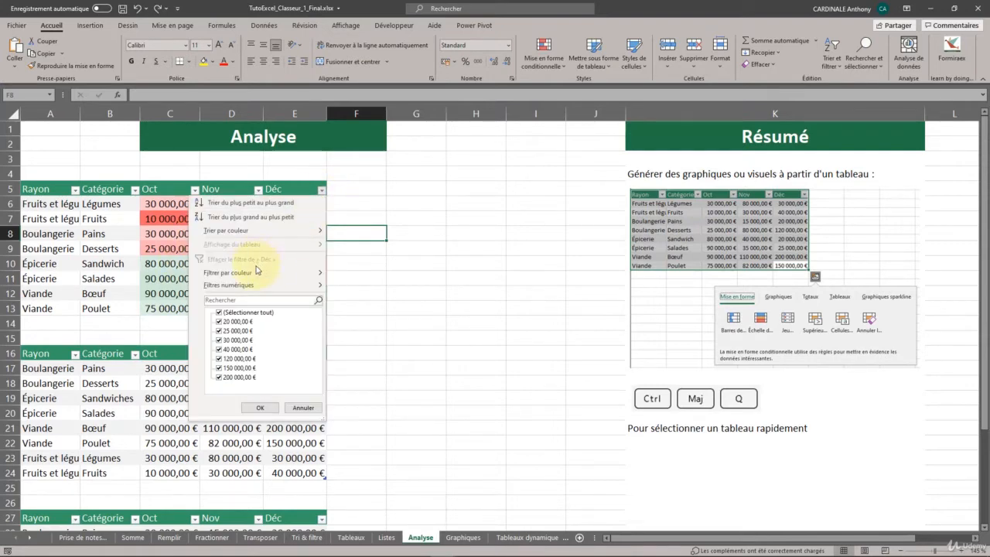
pyautogui.moveTo(258, 271)
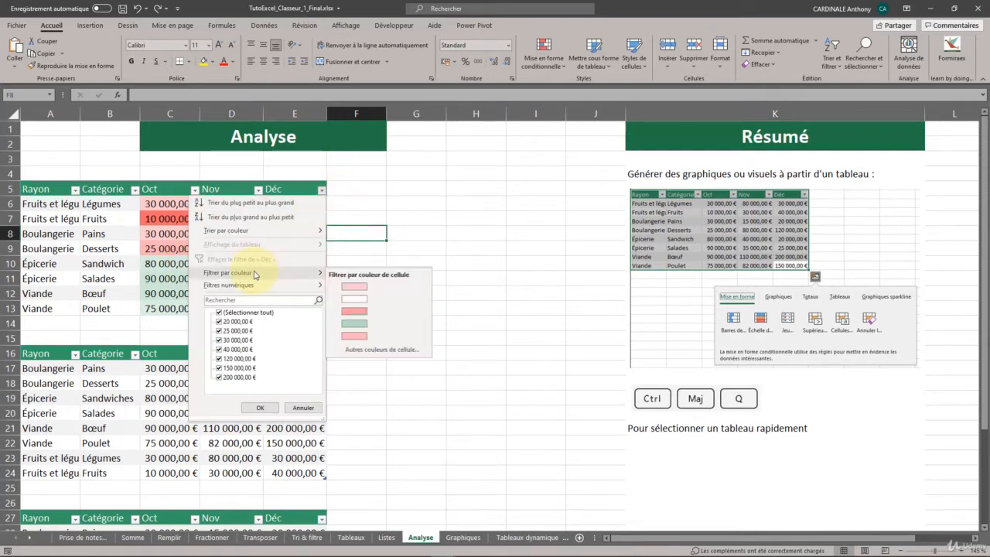
pyautogui.click(370, 352)
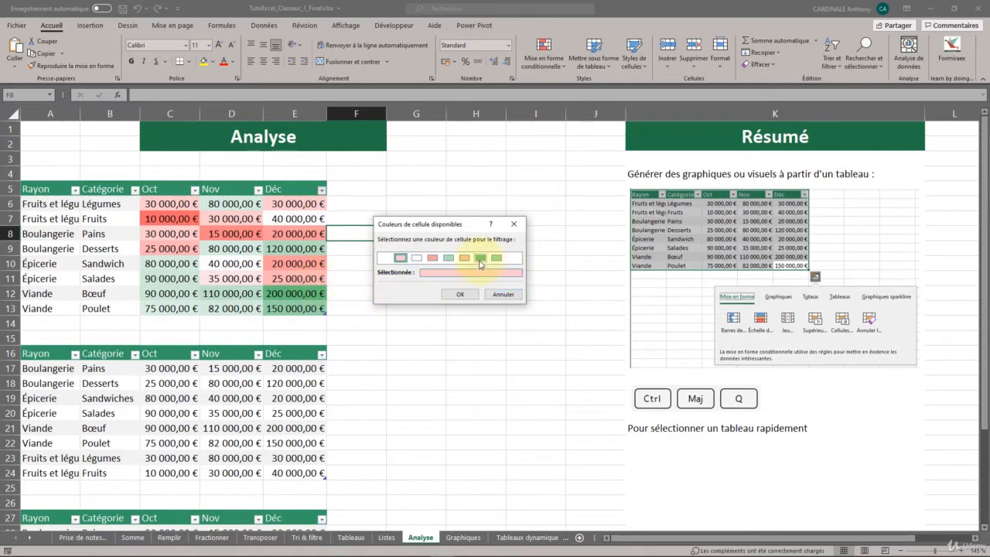
pyautogui.click(480, 258)
pyautogui.click(459, 294)
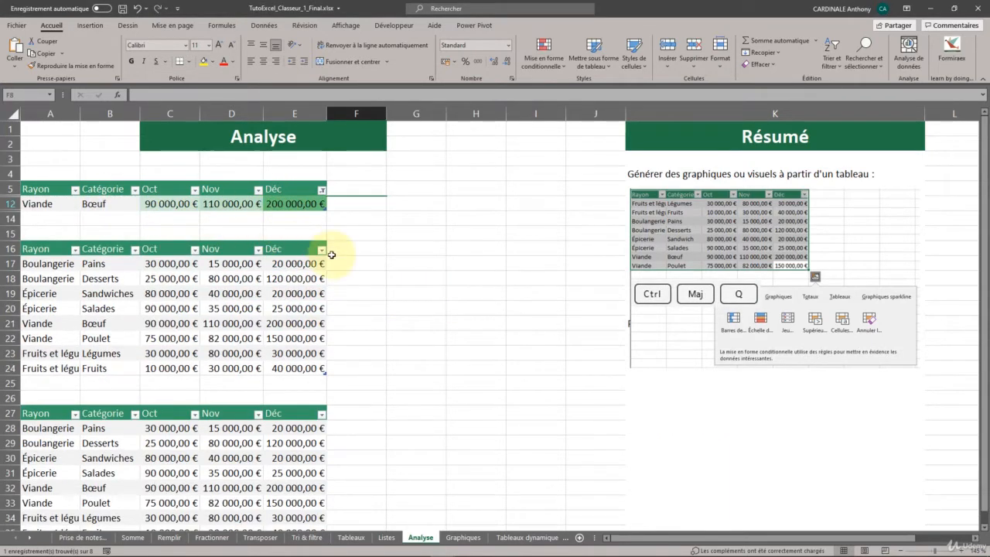
# Clear the colour filter from the first table's Déc column
pyautogui.click(322, 190)
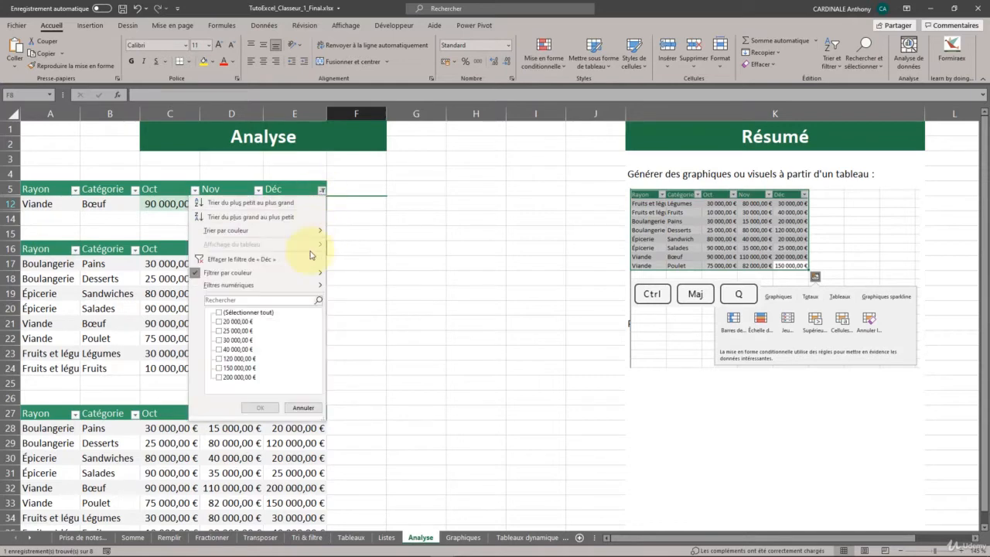
pyautogui.click(247, 263)
pyautogui.click(372, 247)
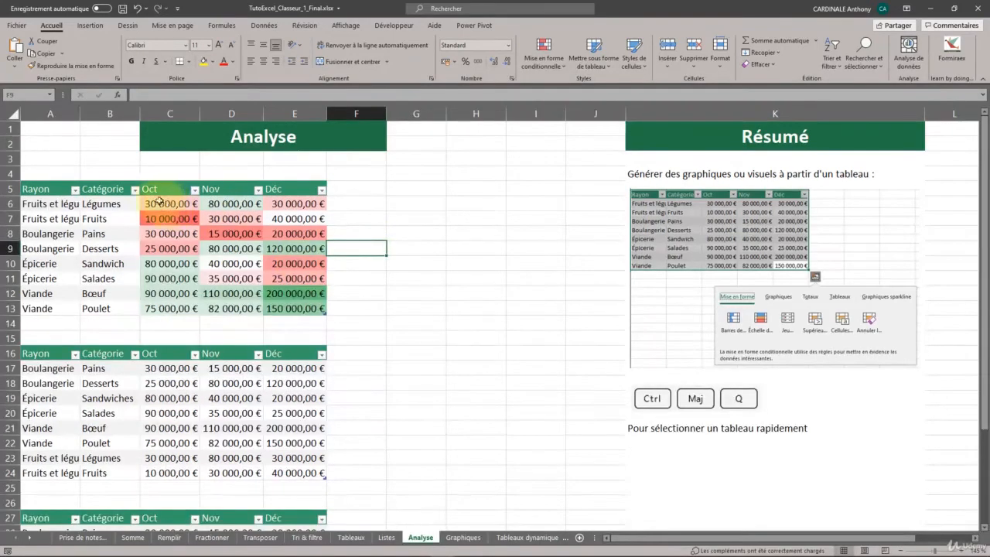
# Add an icon set of arrows to the first table, A5:E13, using Quick Analysis
pyautogui.moveTo(297, 314); pyautogui.dragTo(33, 189)
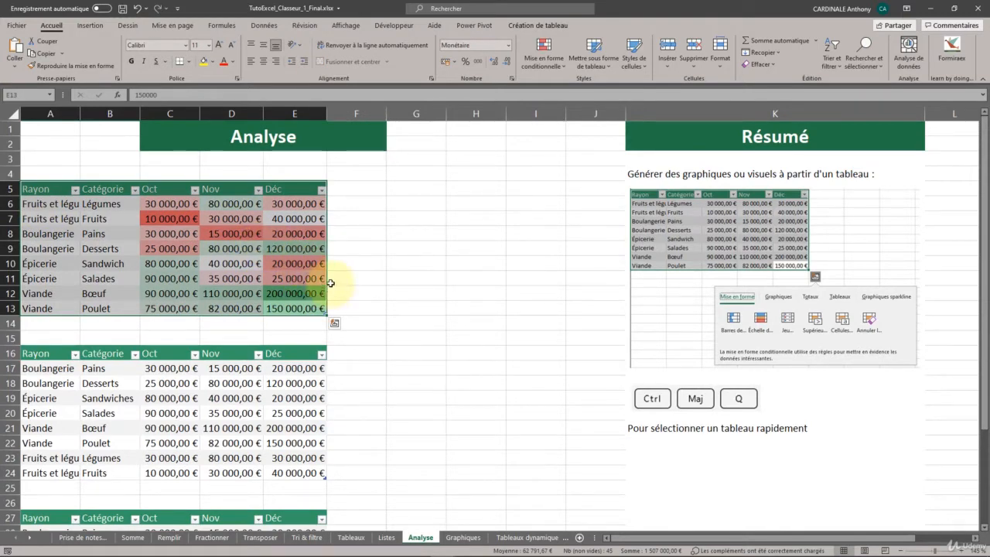
pyautogui.click(334, 325)
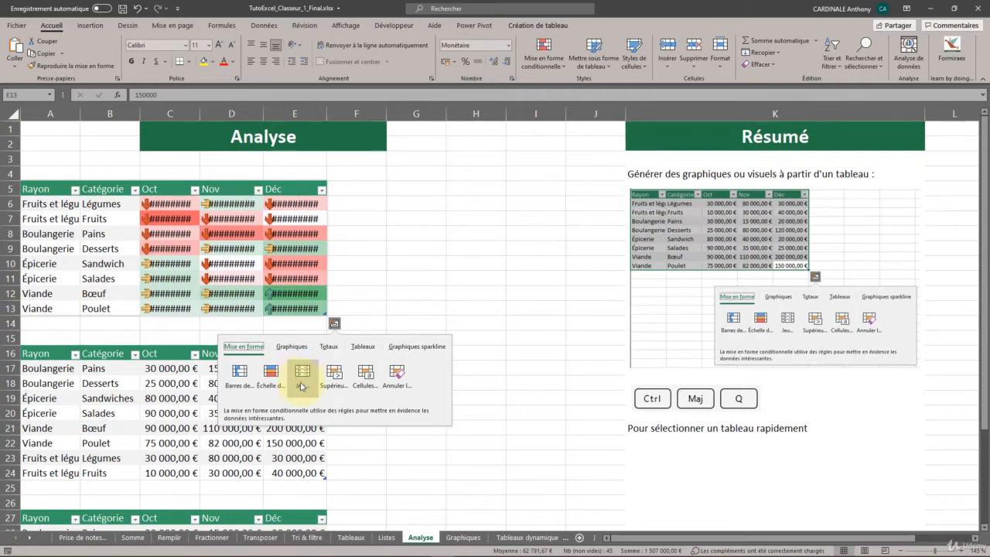
pyautogui.click(303, 387)
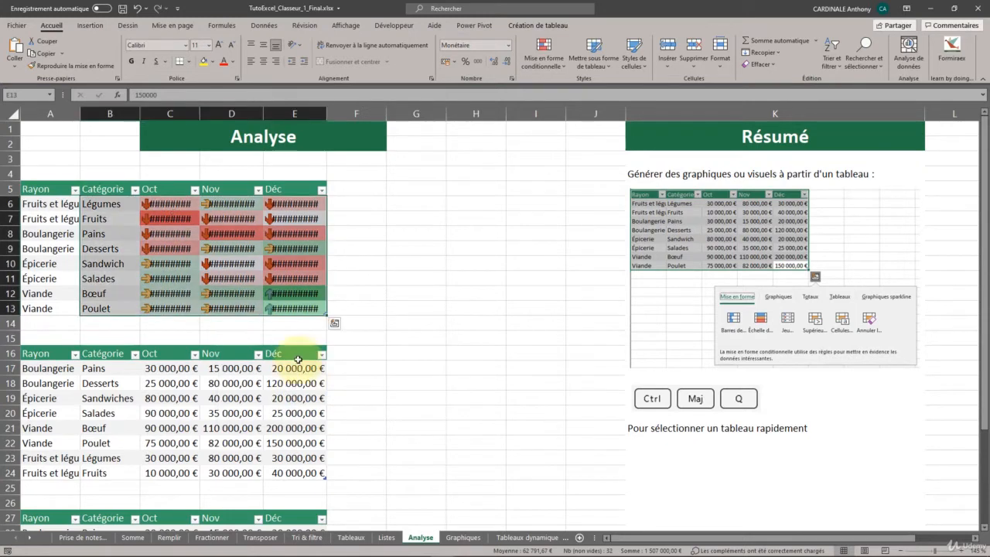
# Autofit columns C, D and E so the amounts display in full beside the arrow icons
pyautogui.doubleClick(199, 113)
pyautogui.doubleClick(273, 113)
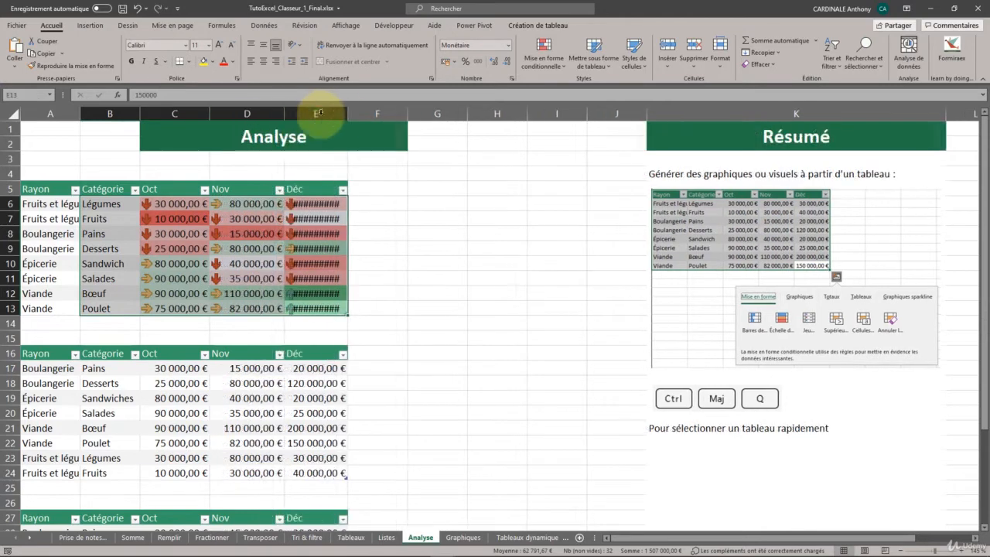
pyautogui.doubleClick(355, 113)
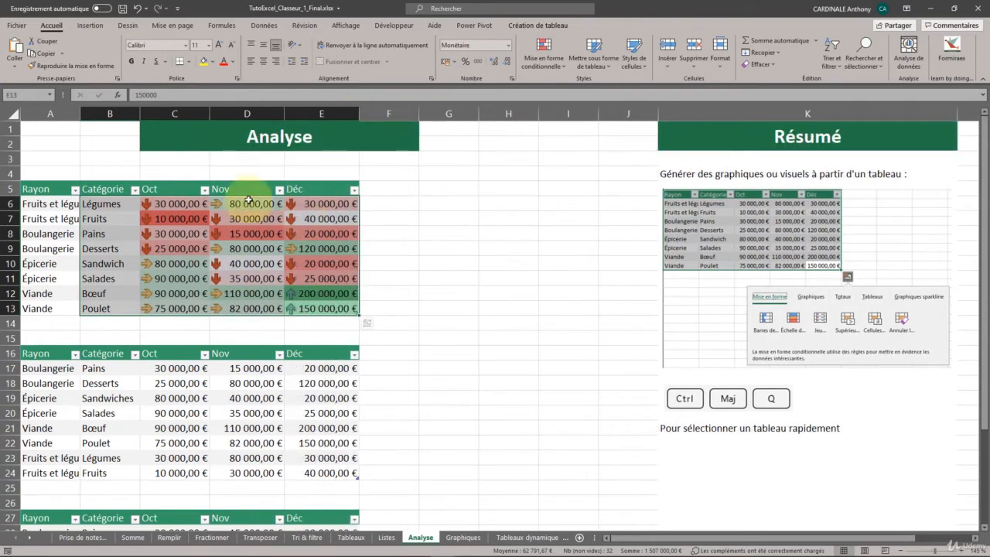
pyautogui.click(433, 233)
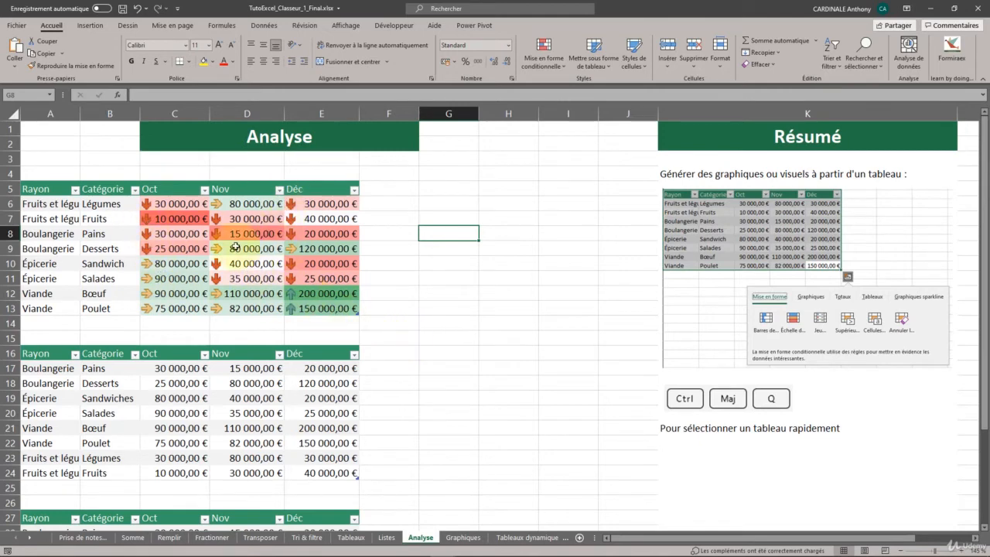
# Select the second table, A16:E24, and open the full chart insertion dialog from its Quick Analysis chart suggestions
pyautogui.moveTo(68, 191); pyautogui.dragTo(325, 308)
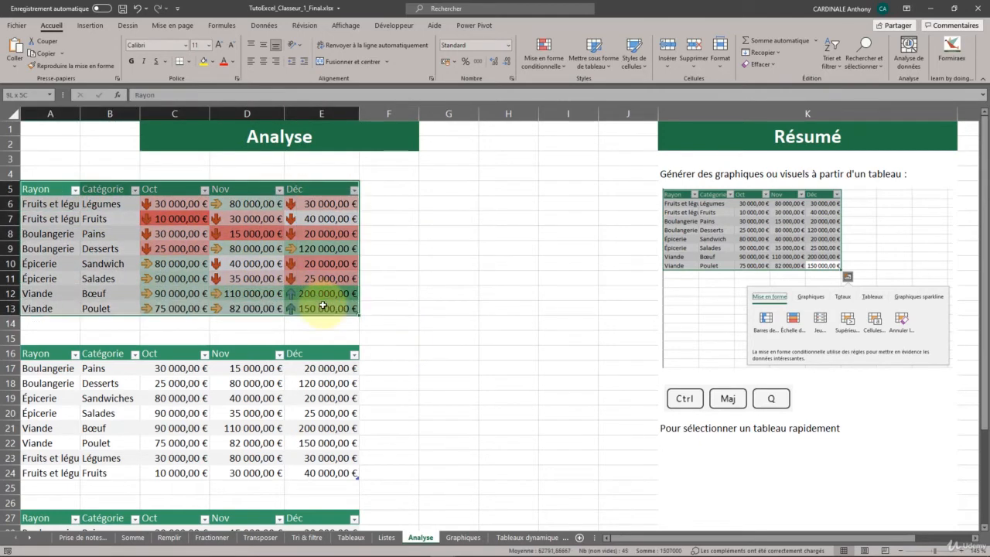
pyautogui.scroll(-2, 386, 309)
pyautogui.moveTo(51, 248); pyautogui.dragTo(309, 365)
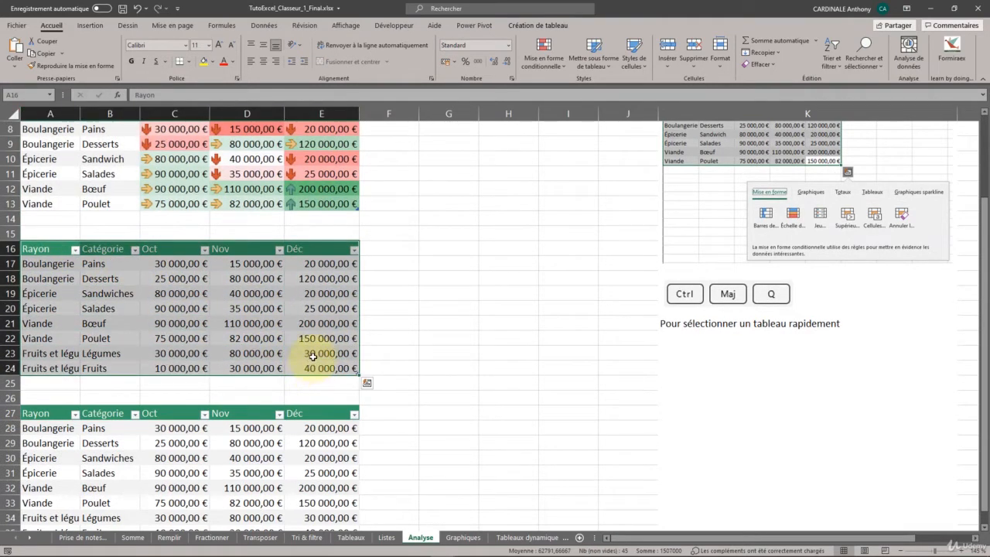
pyautogui.click(366, 383)
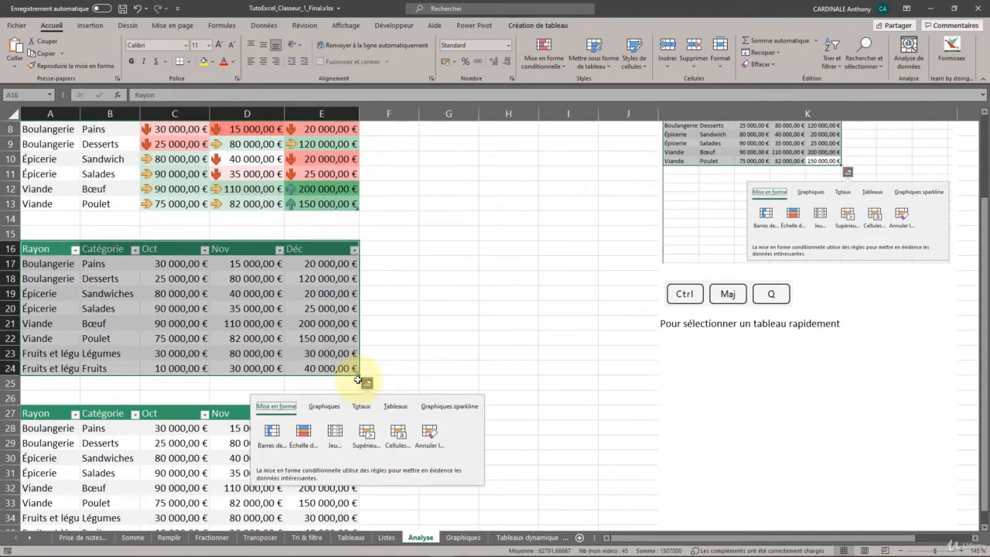
pyautogui.click(330, 407)
pyautogui.moveTo(266, 445)
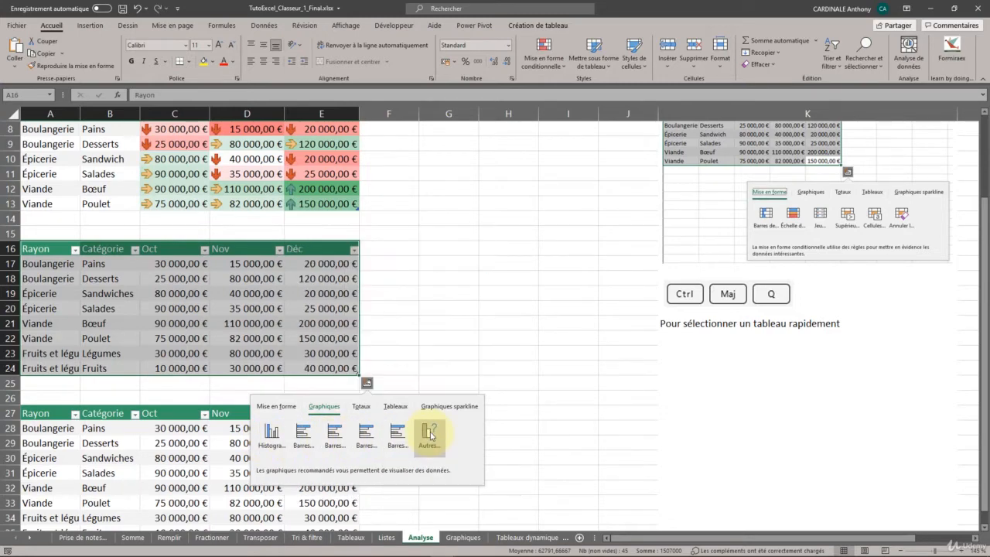
pyautogui.click(431, 440)
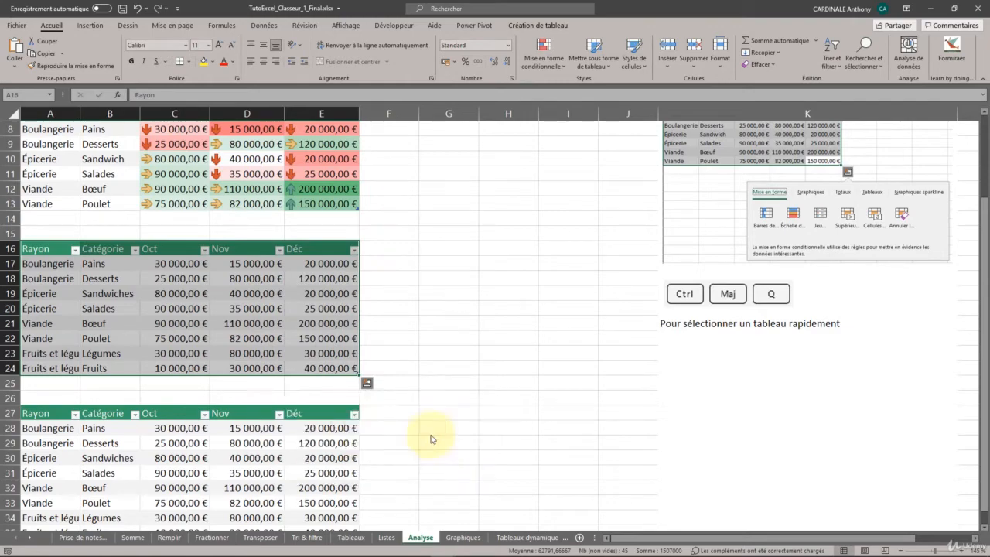
# Look through the end of the recommended charts list, previewing the Pareto, funnel and bubble charts
pyautogui.moveTo(434, 194); pyautogui.dragTo(435, 354)
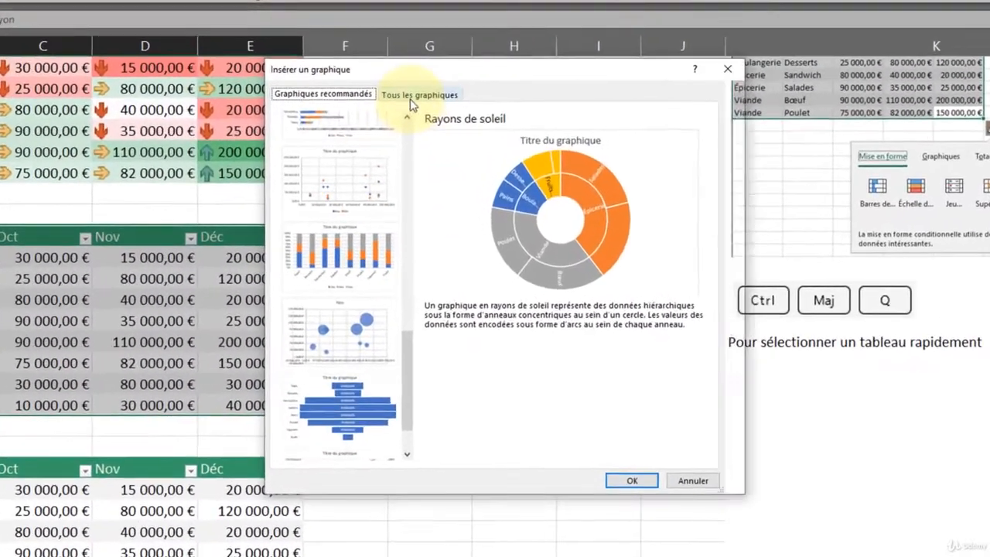
pyautogui.click(434, 130)
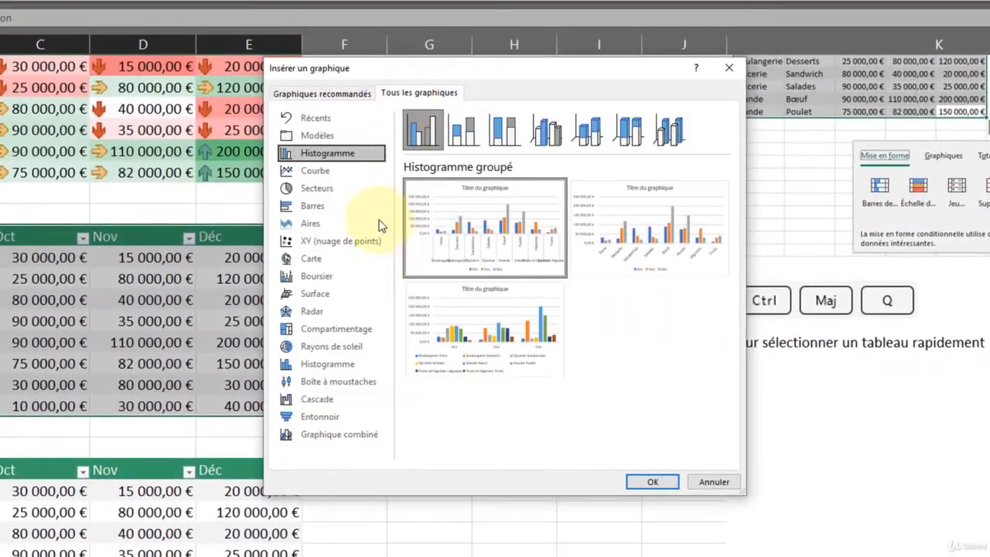
pyautogui.click(321, 93)
pyautogui.moveTo(402, 144); pyautogui.dragTo(425, 365)
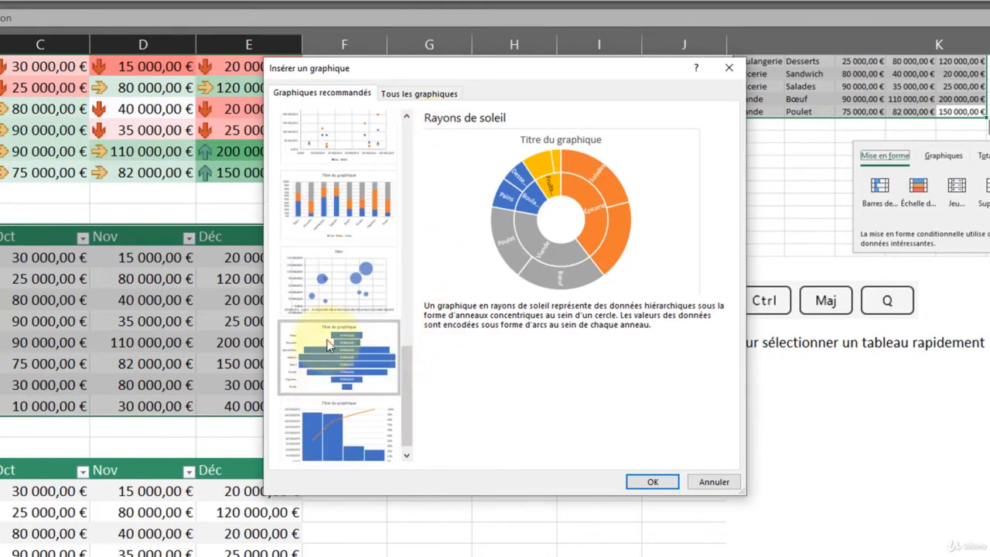
pyautogui.click(325, 283)
pyautogui.click(314, 434)
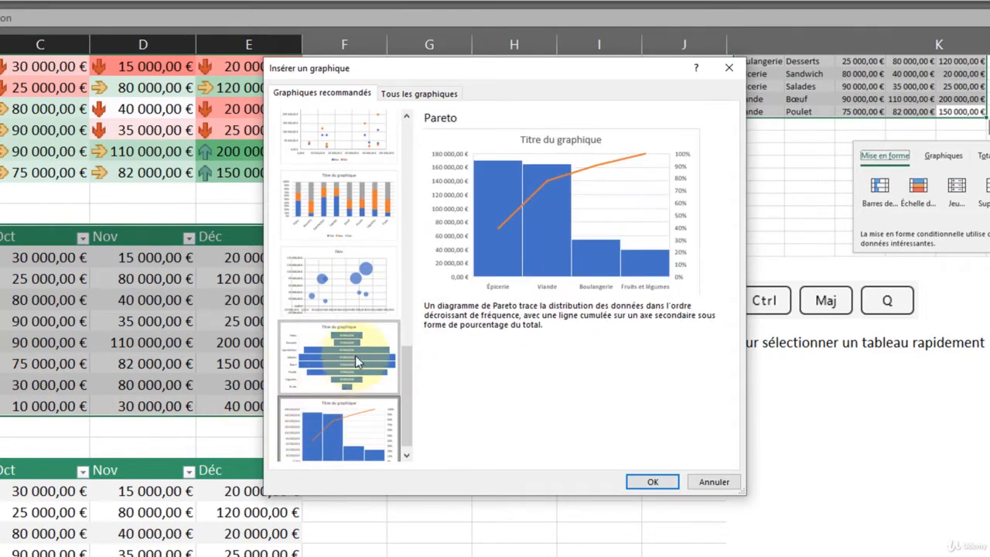
pyautogui.click(355, 355)
pyautogui.click(360, 287)
# Preview the clustered bar suggestions and return to the Rayons de soleil chart heading the recommended list
pyautogui.moveTo(403, 361); pyautogui.dragTo(409, 209)
pyautogui.click(338, 250)
pyautogui.click(356, 205)
pyautogui.click(328, 376)
pyautogui.click(327, 253)
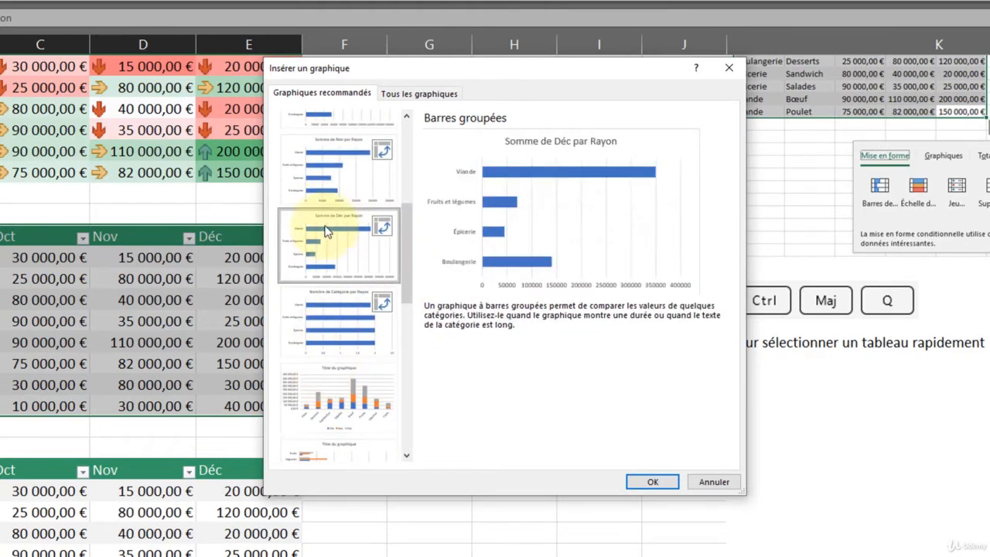
pyautogui.scroll(1, 327, 240)
pyautogui.click(327, 261)
pyautogui.scroll(3, 353, 174)
pyautogui.click(352, 174)
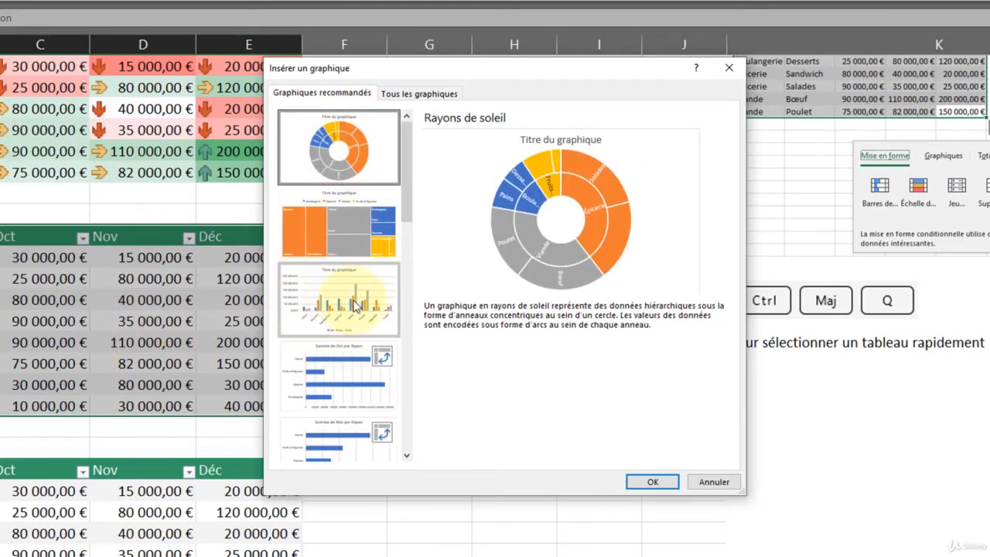
# Browse all chart types from Courbe, Secteurs and Barres through Aires, XY (nuage de points) and Carte to Boursier
pyautogui.click(411, 93)
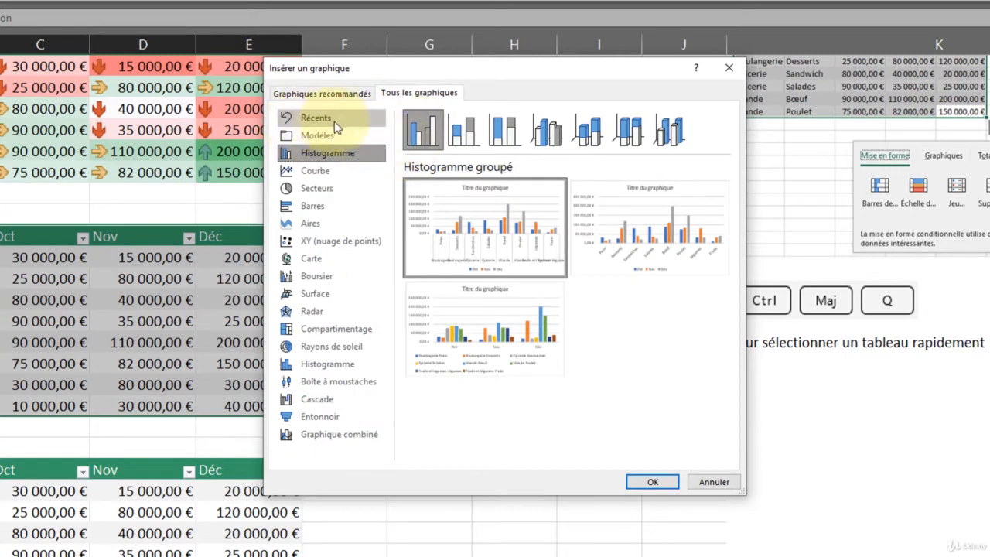
pyautogui.click(314, 172)
pyautogui.click(331, 189)
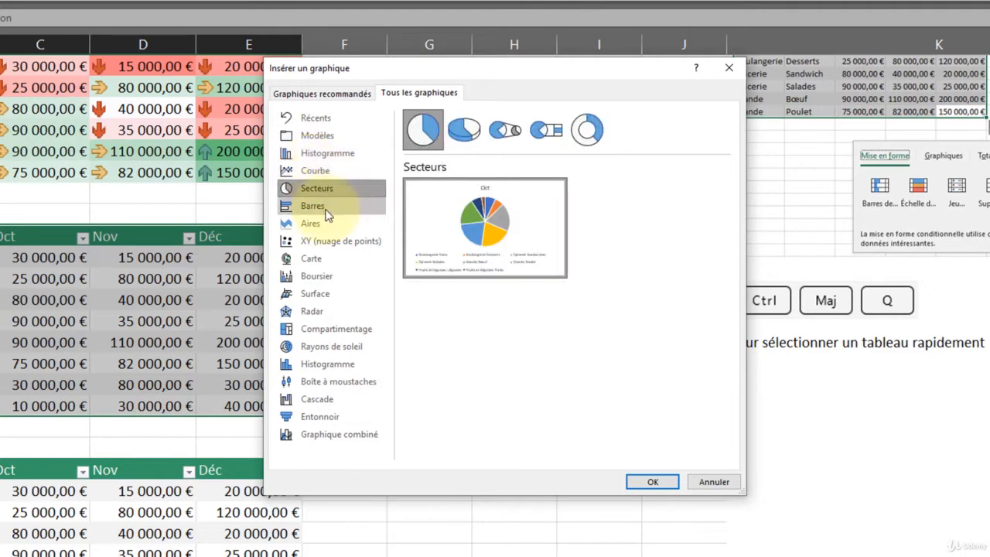
pyautogui.click(329, 207)
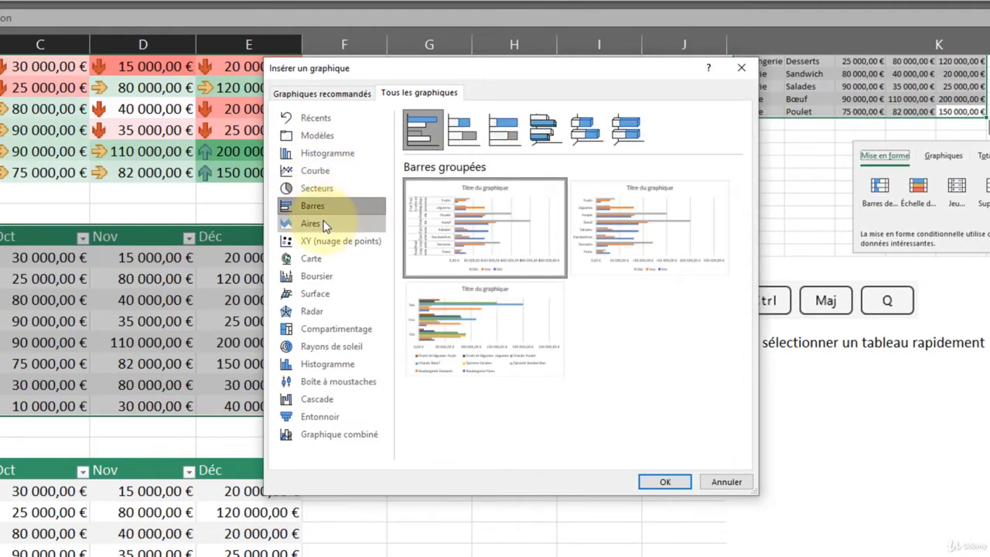
pyautogui.click(317, 223)
pyautogui.click(345, 245)
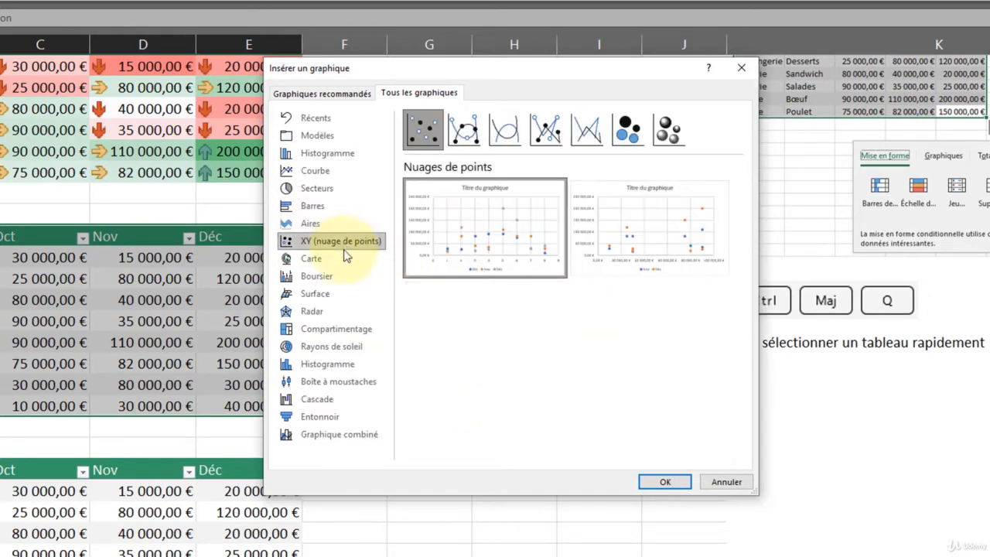
pyautogui.click(341, 261)
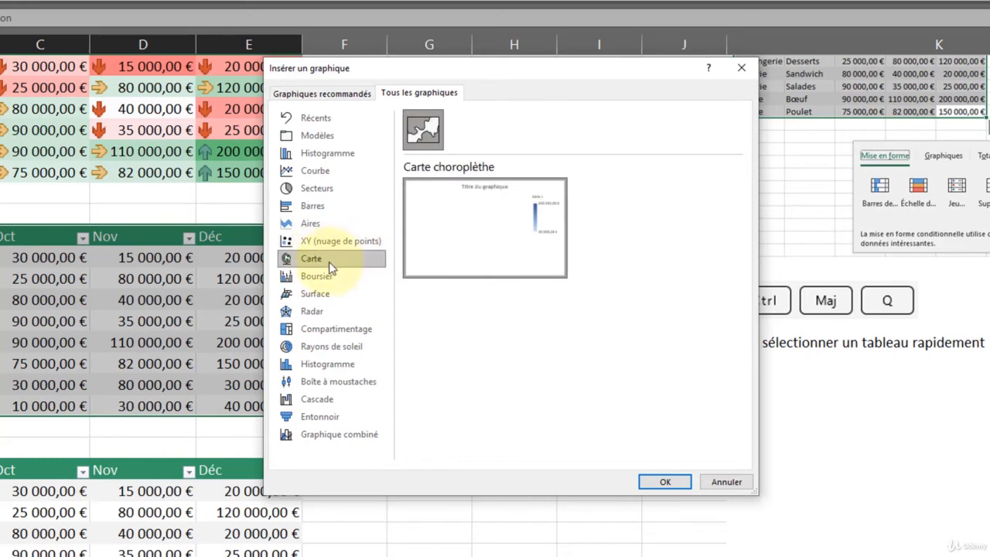
pyautogui.click(337, 275)
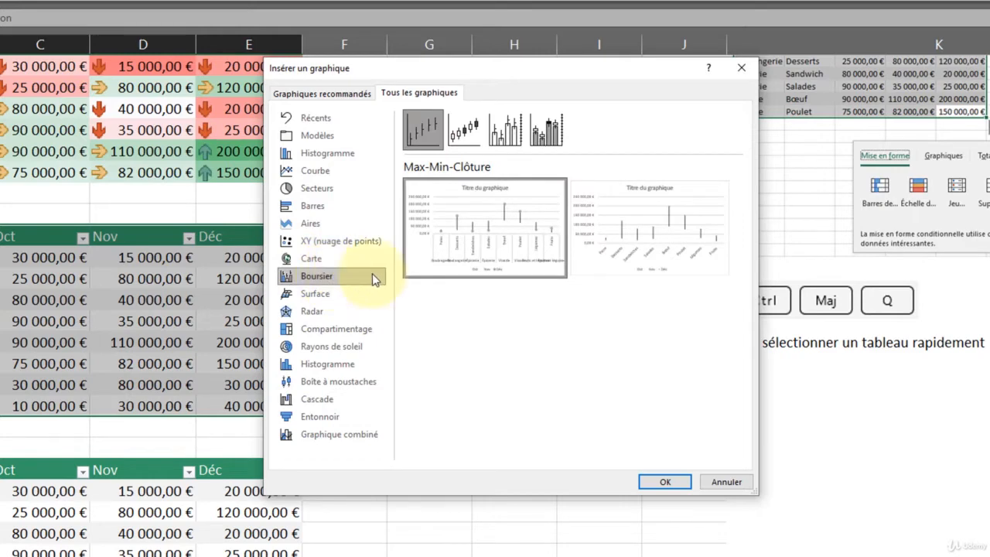
pyautogui.moveTo(420, 221)
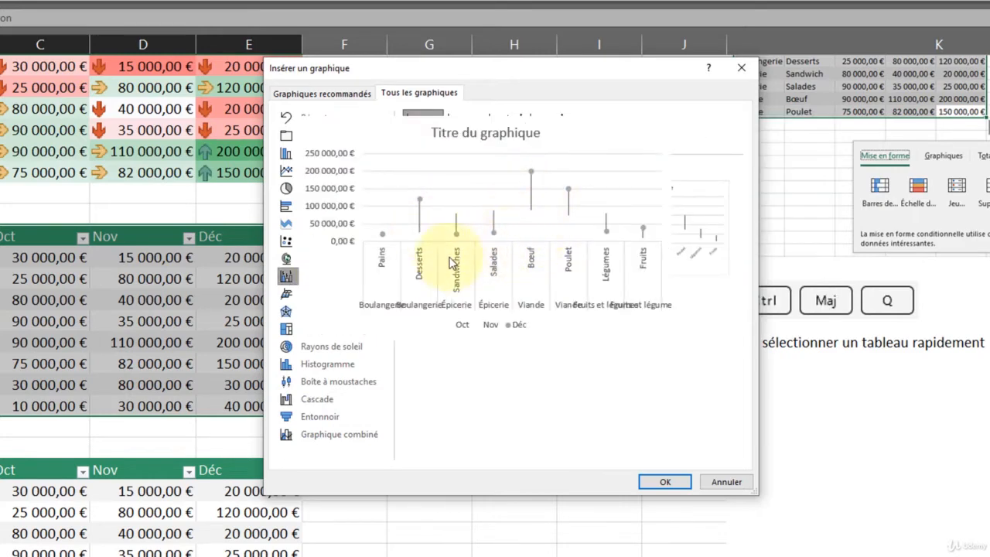
# Preview the remaining chart types from Surface and Radar through Rayons de soleil and Cascade to Graphique combiné, and close the dialog without inserting any
pyautogui.click(329, 293)
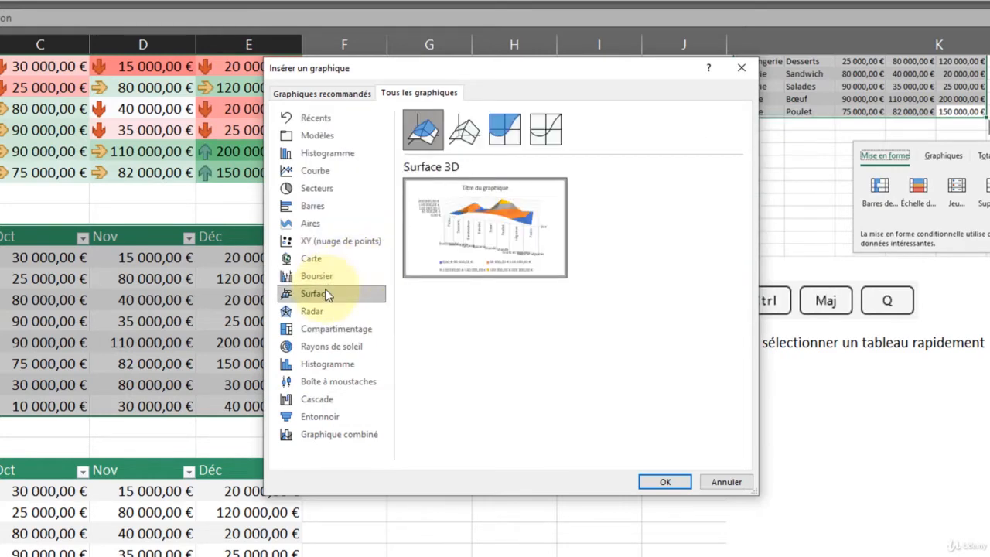
pyautogui.moveTo(480, 219)
pyautogui.click(313, 311)
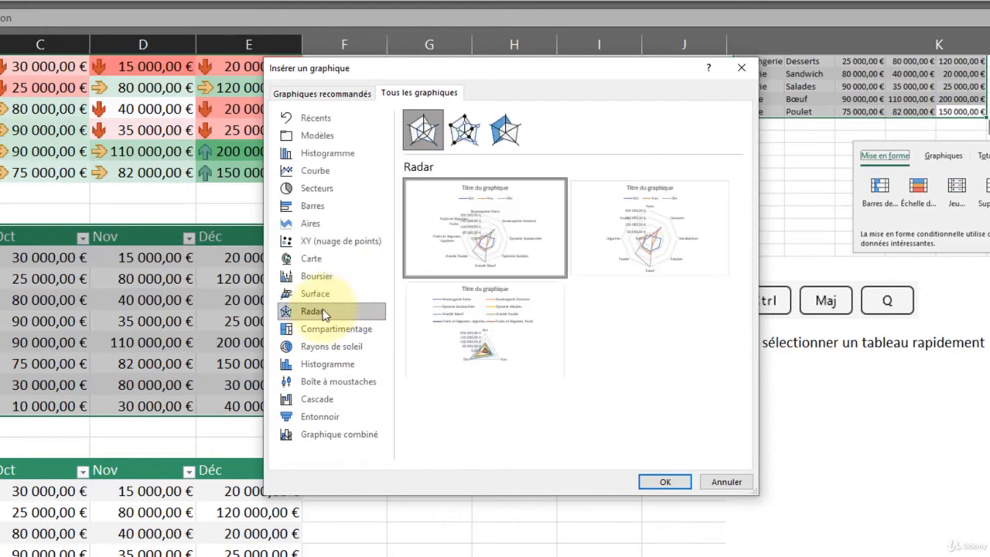
pyautogui.moveTo(488, 313)
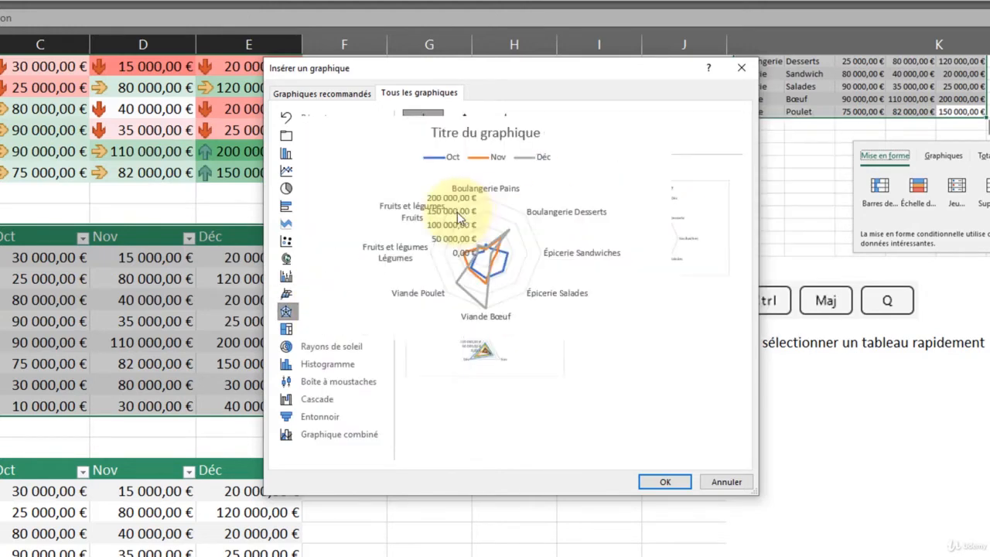
pyautogui.moveTo(675, 251)
pyautogui.moveTo(464, 244)
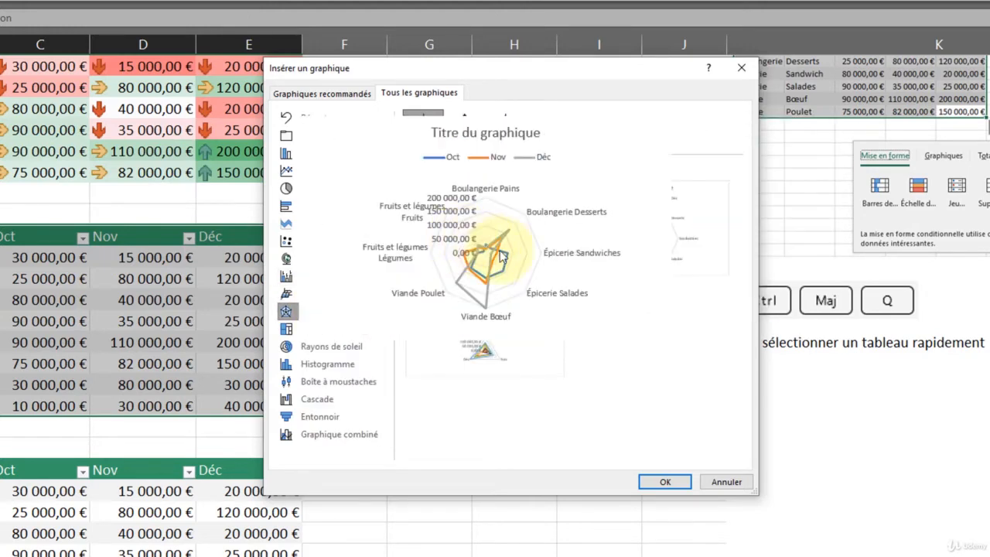
pyautogui.click(328, 338)
pyautogui.click(356, 350)
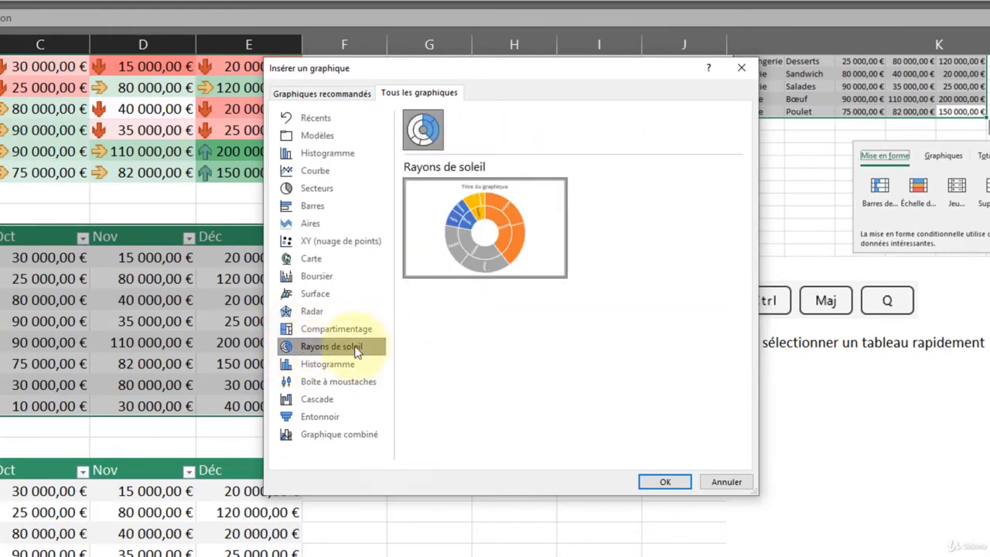
pyautogui.click(339, 363)
pyautogui.click(338, 382)
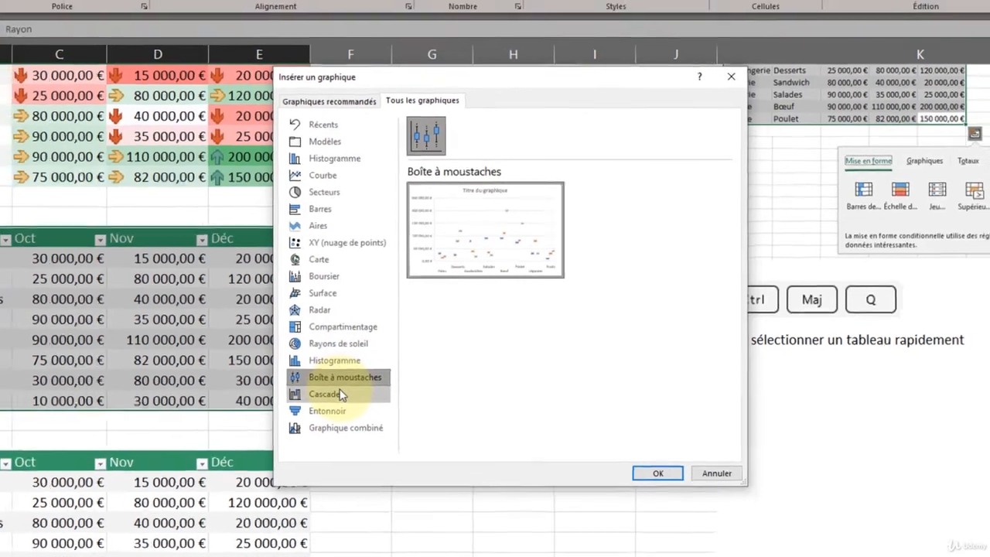
pyautogui.click(341, 395)
pyautogui.click(333, 411)
pyautogui.click(340, 434)
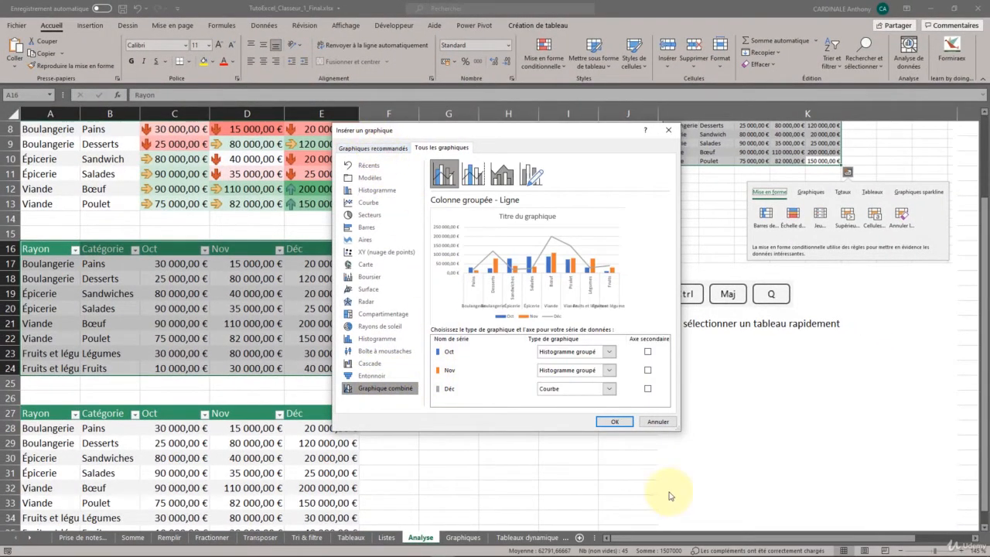
pyautogui.click(658, 422)
# Insert the suggested clustered column chart for the second table using Quick Analysis, and shrink it to fit beside the table in columns F to J
pyautogui.click(366, 383)
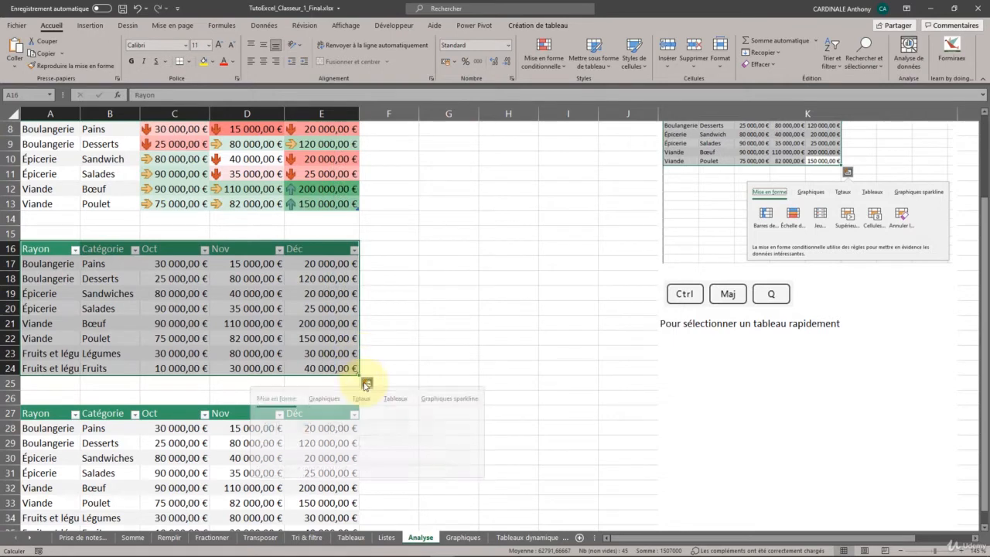
pyautogui.click(324, 406)
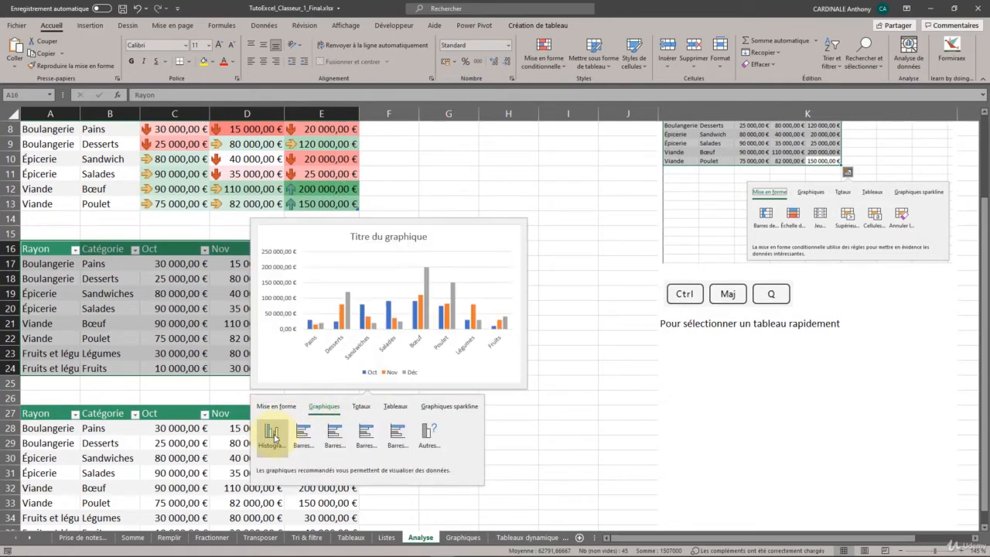
pyautogui.click(272, 433)
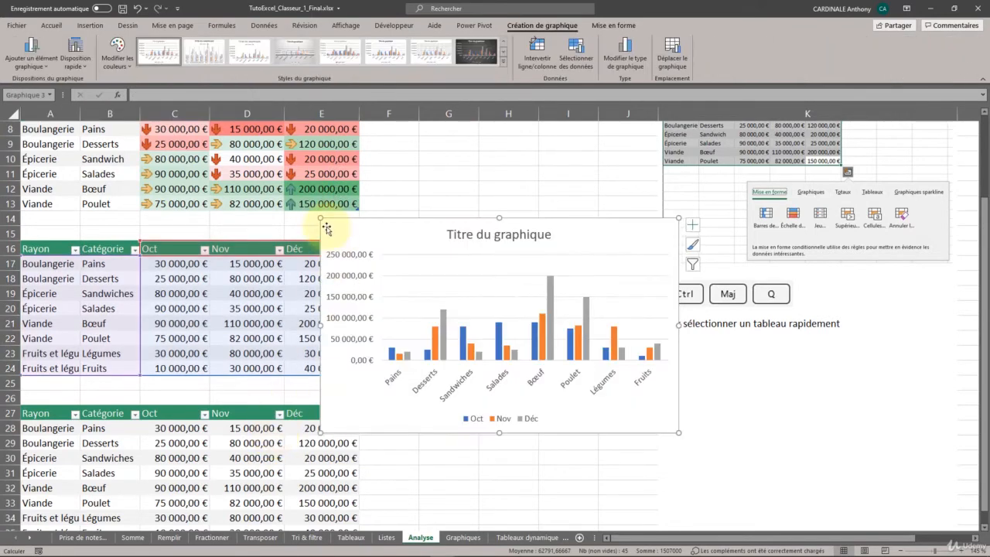
pyautogui.moveTo(321, 219); pyautogui.dragTo(414, 244)
pyautogui.moveTo(606, 235); pyautogui.dragTo(637, 220)
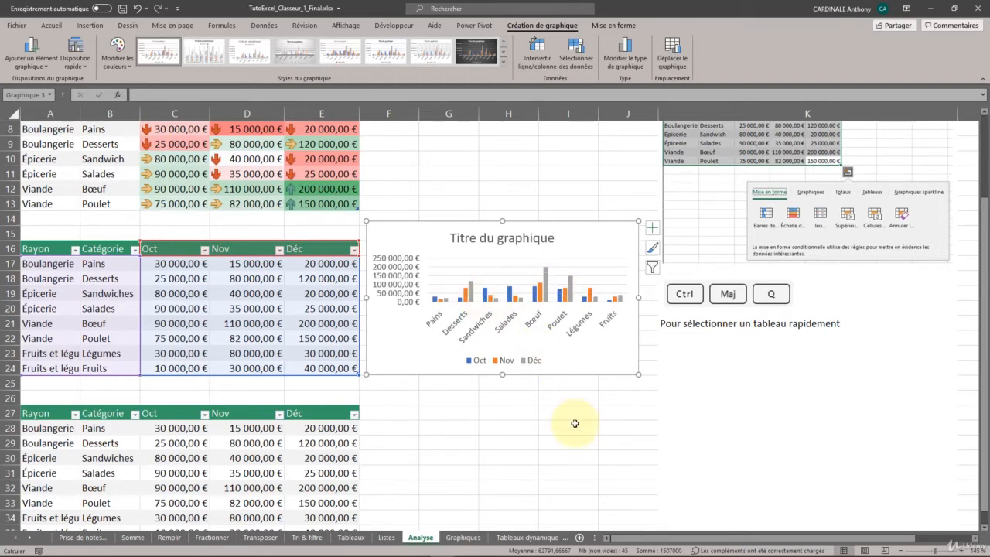
# Add a Somme column of row totals to the third table, A27:E35, using Quick Analysis, and autofit column F
pyautogui.scroll(-5, 67, 230)
pyautogui.moveTo(44, 204); pyautogui.dragTo(323, 324)
pyautogui.click(367, 338)
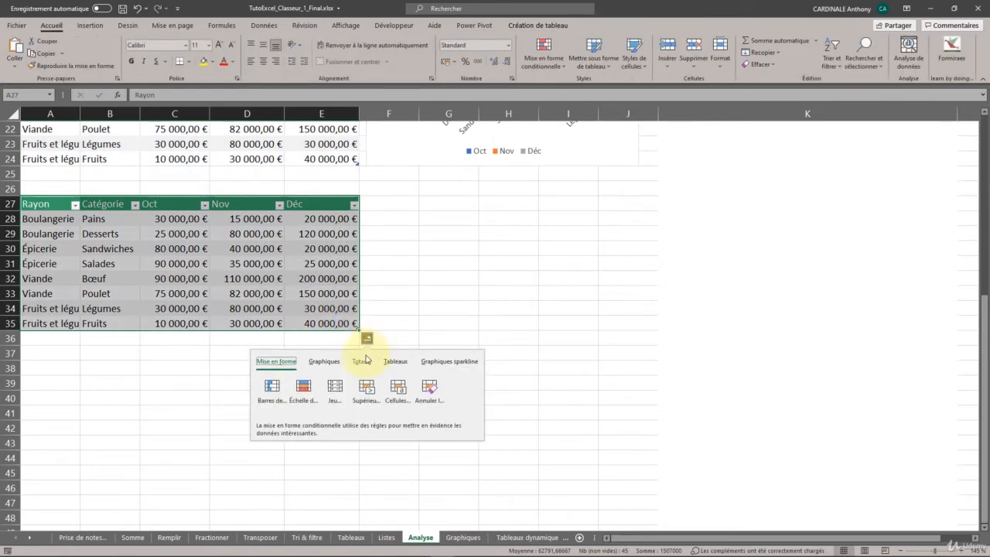
pyautogui.click(361, 361)
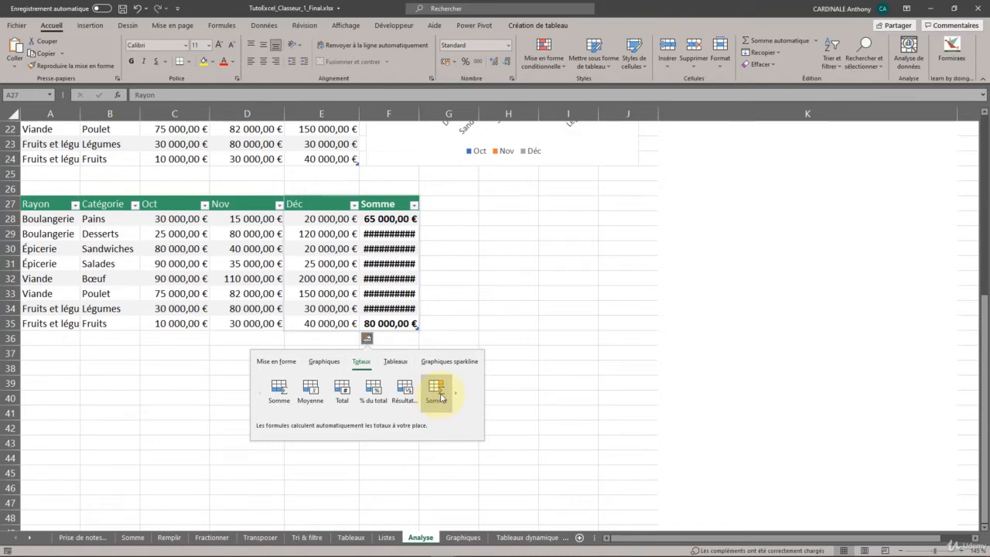
pyautogui.click(438, 392)
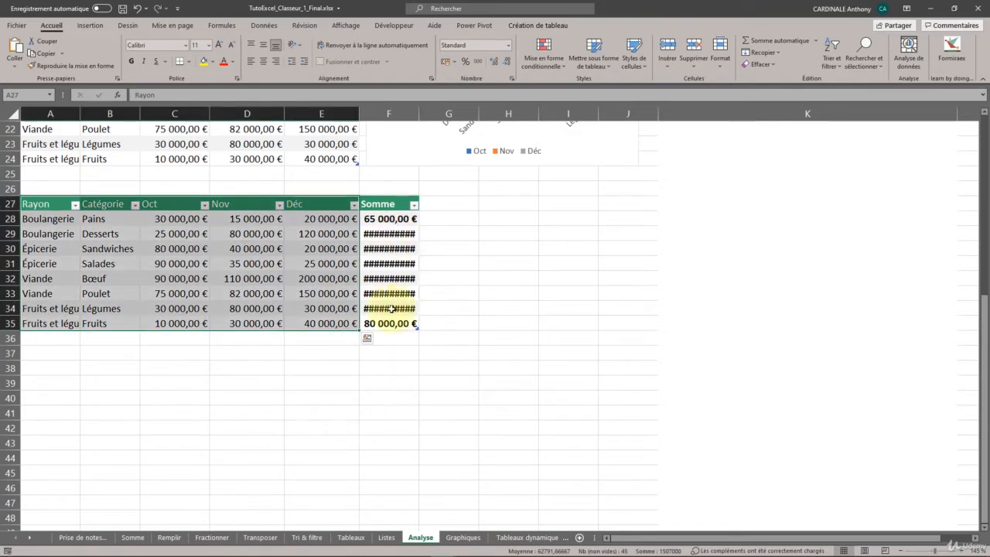
pyautogui.doubleClick(421, 111)
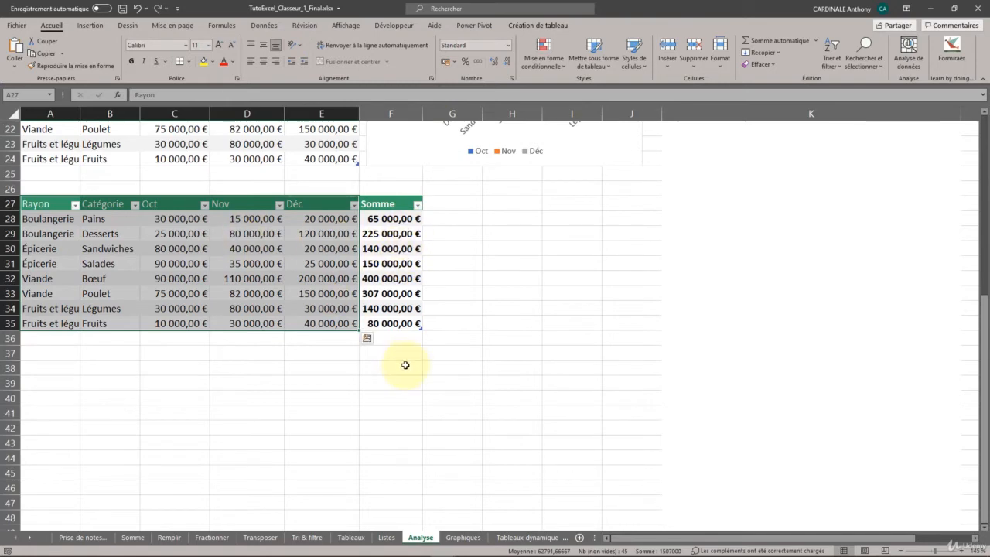
# Add a Moyenne row of column averages below the third table using Quick Analysis, accepting the replacement of existing data
pyautogui.click(368, 340)
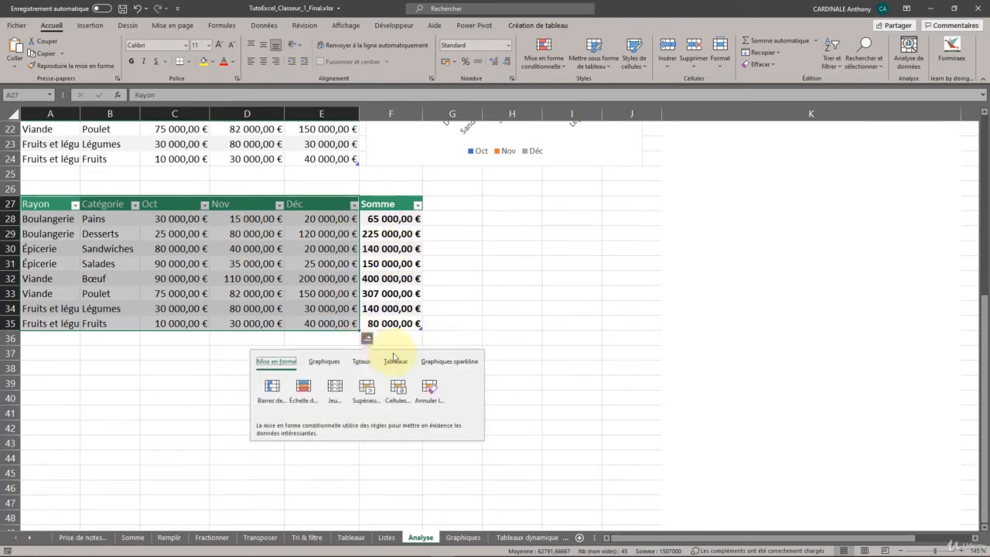
pyautogui.click(362, 362)
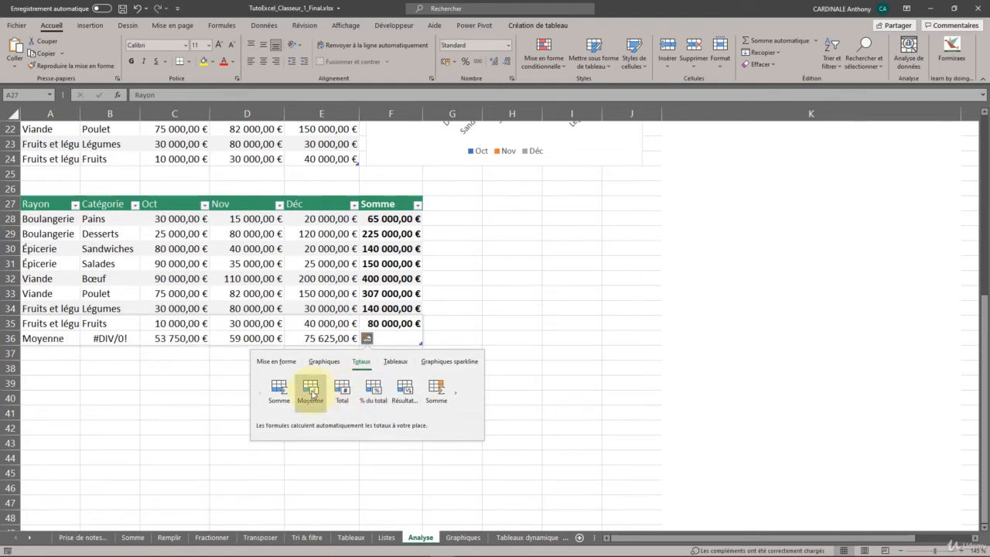
pyautogui.click(311, 393)
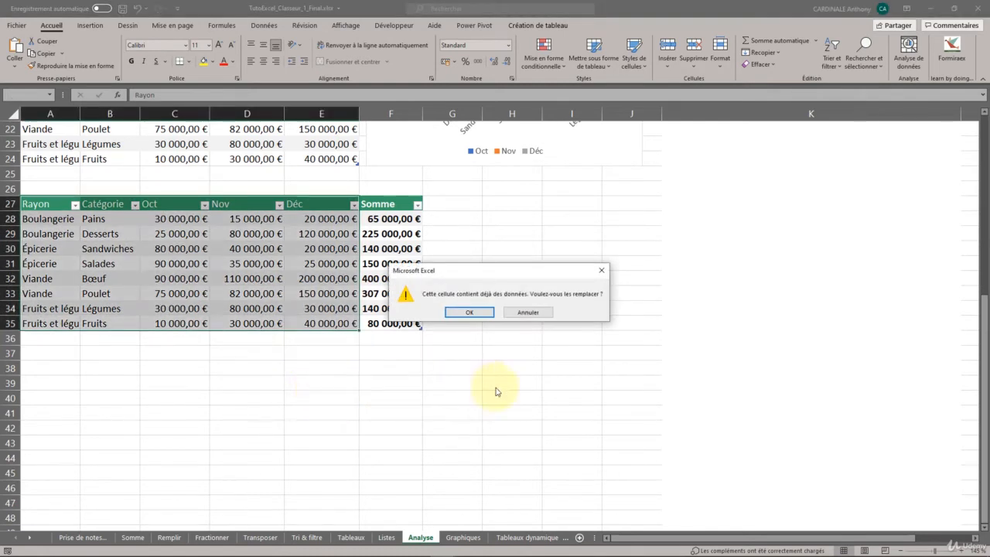
pyautogui.click(469, 312)
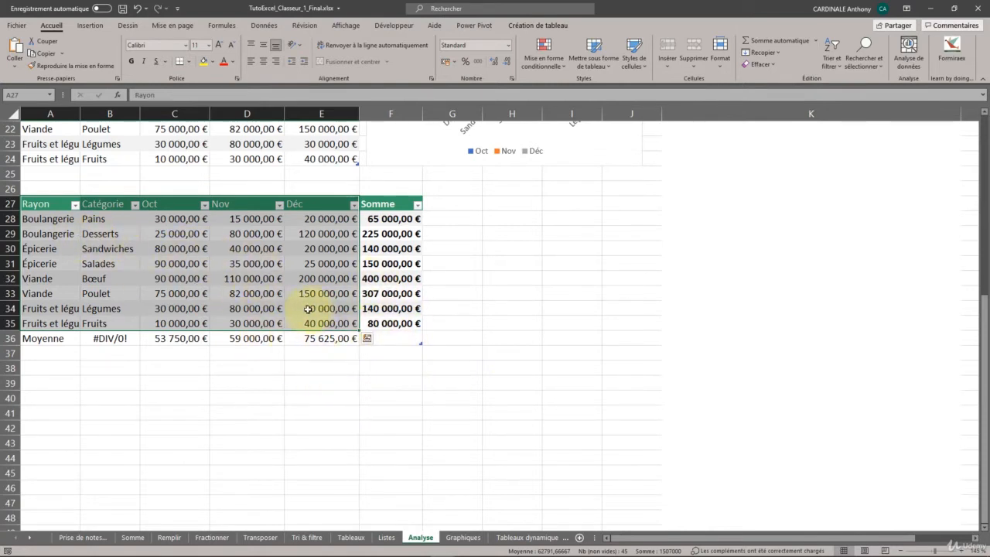
# Copy the second table, A16:E24, and paste it as a fourth table starting at cell A39
pyautogui.scroll(5, 465, 335)
pyautogui.scroll(-3, 472, 302)
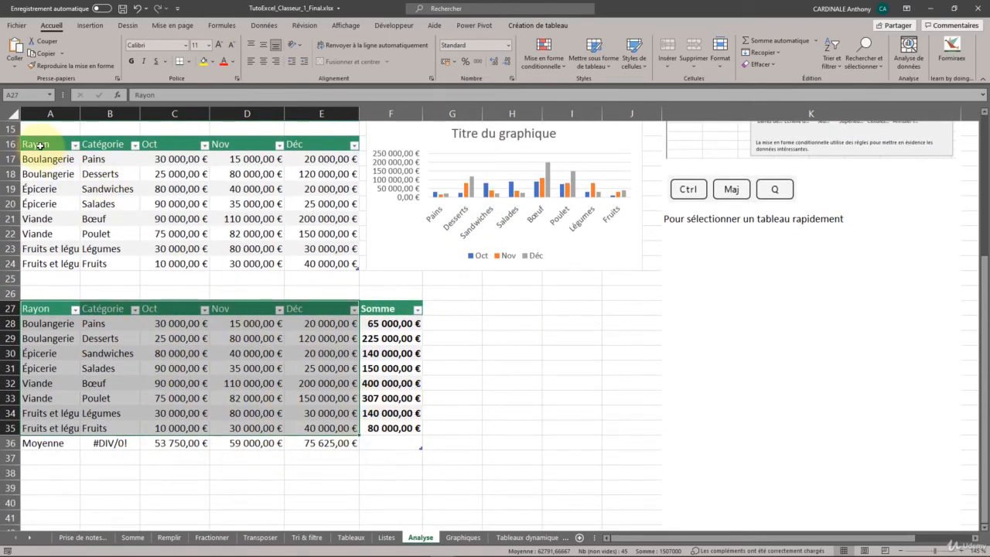
pyautogui.moveTo(24, 147); pyautogui.dragTo(320, 263)
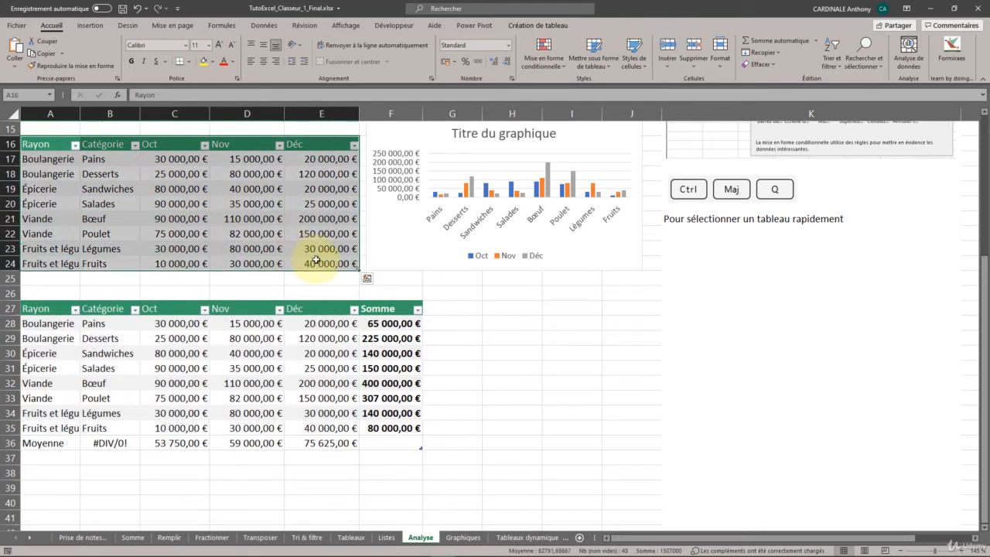
pyautogui.hotkey('ctrl', 'c')
pyautogui.scroll(-5, 121, 357)
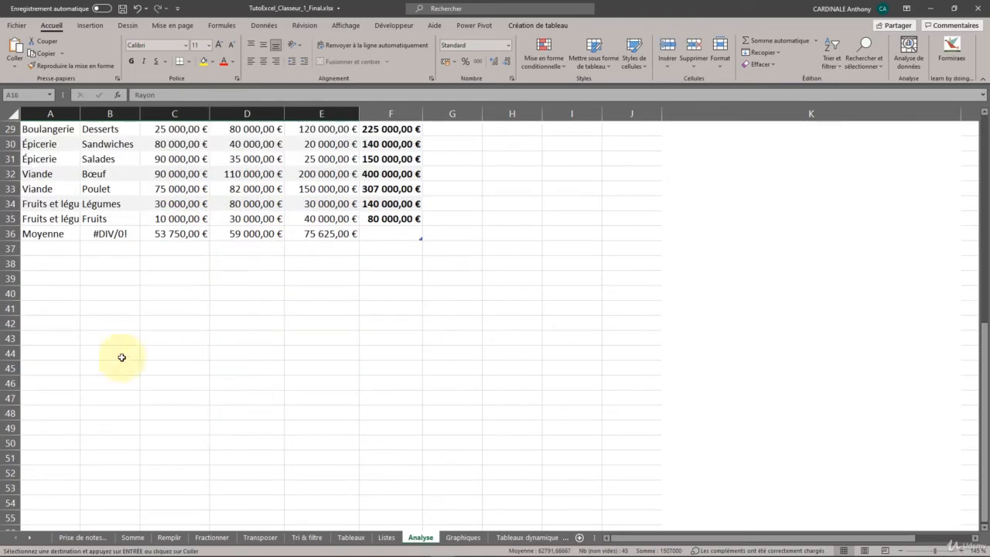
pyautogui.click(45, 279)
pyautogui.hotkey('ctrl', 'v')
pyautogui.click(462, 328)
pyautogui.click(348, 327)
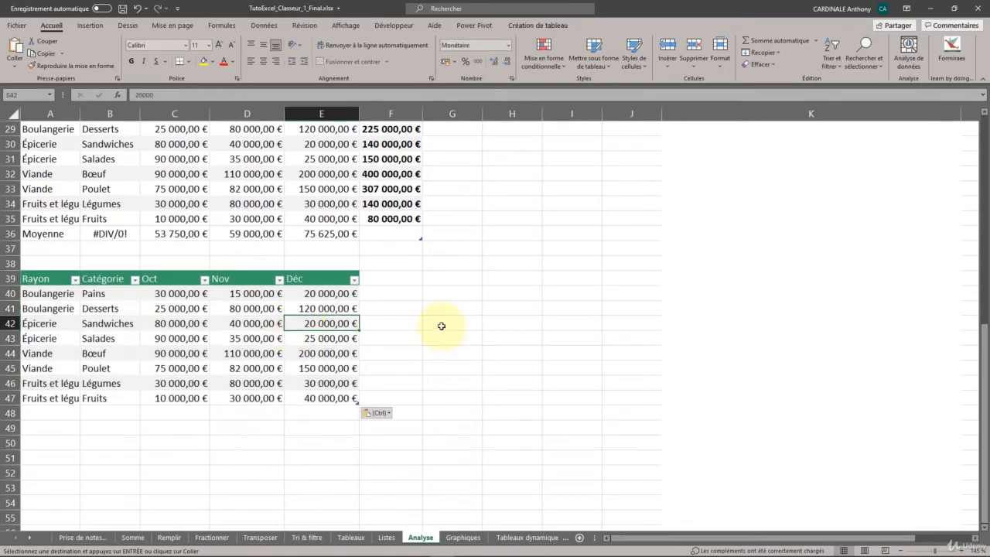
# Use Quick Analysis on the fourth table to preview the suggested tables and insert Courbes sparklines in F40:F47
pyautogui.scroll(10, 559, 325)
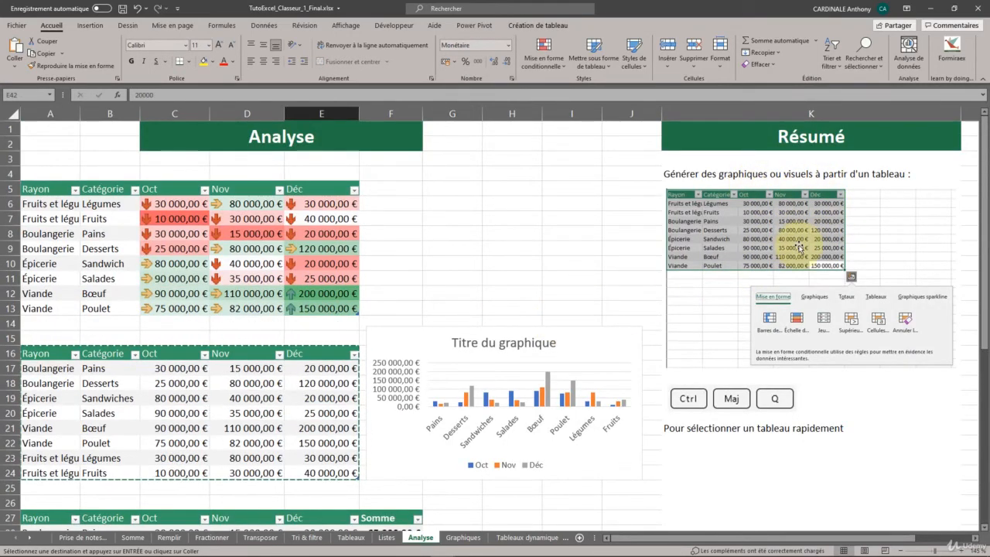
pyautogui.scroll(-2, 774, 263)
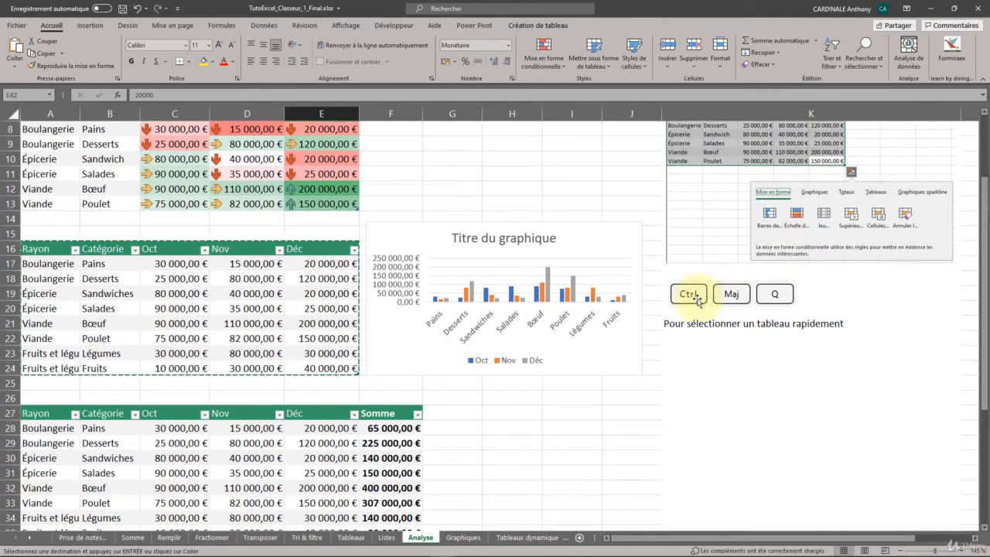
pyautogui.scroll(-9, 752, 297)
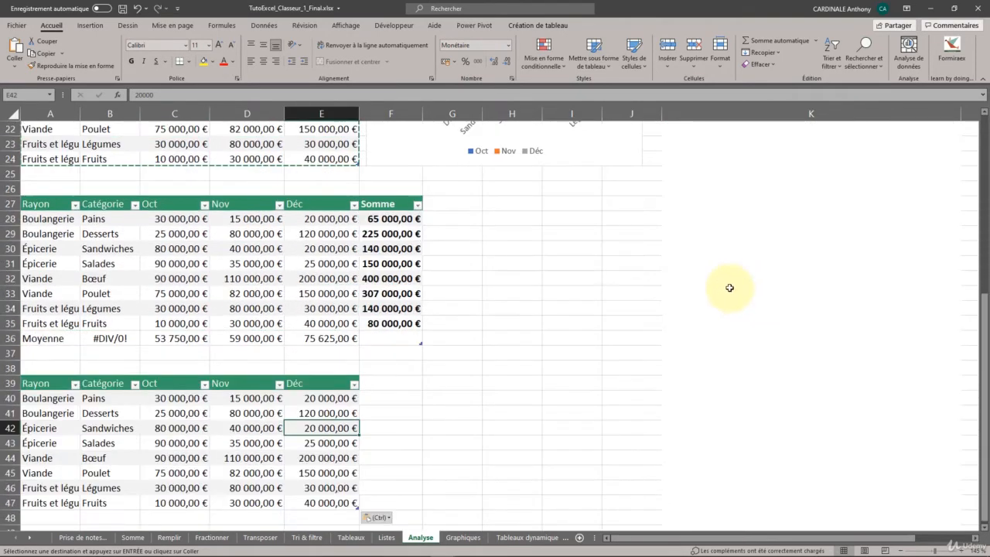
pyautogui.click(111, 219)
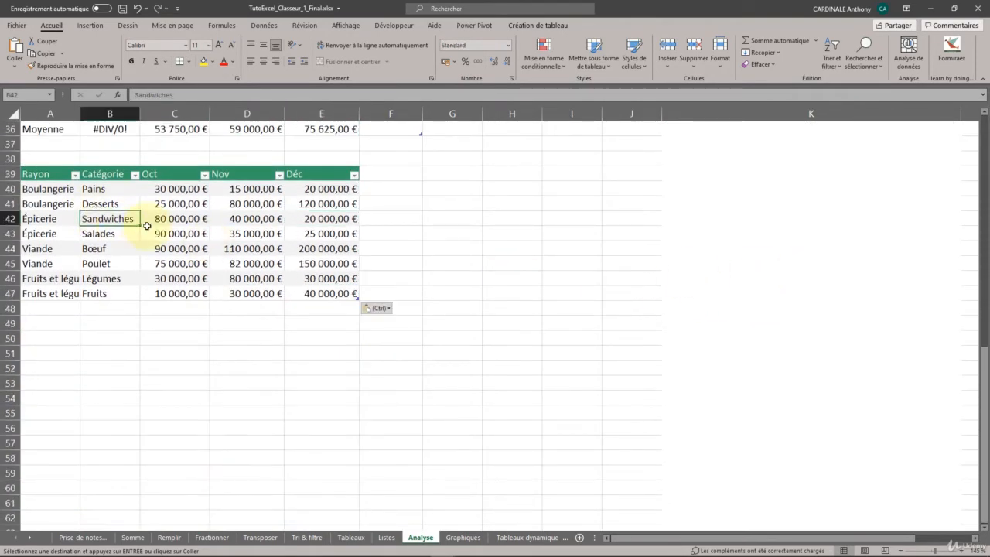
pyautogui.hotkey('ctrl', 'q')
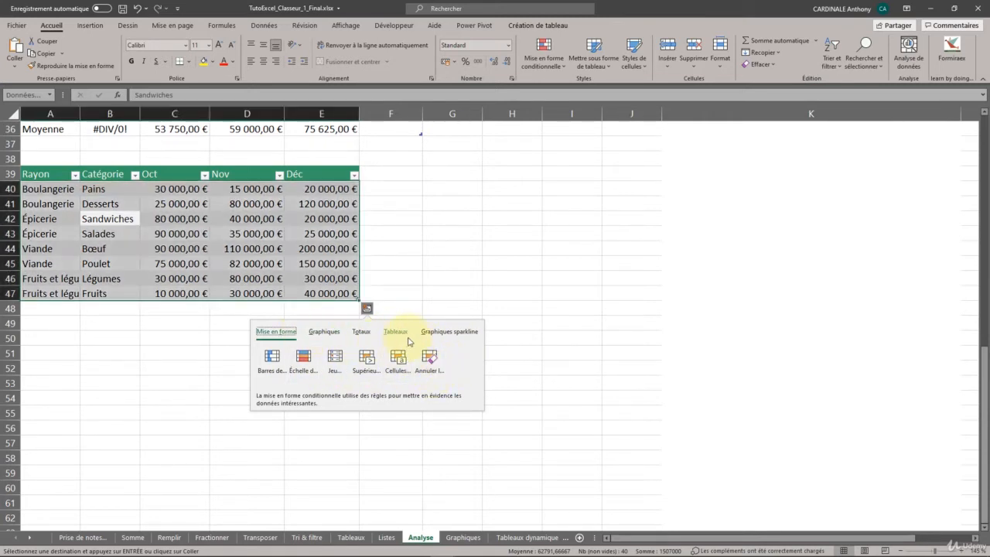
pyautogui.click(395, 332)
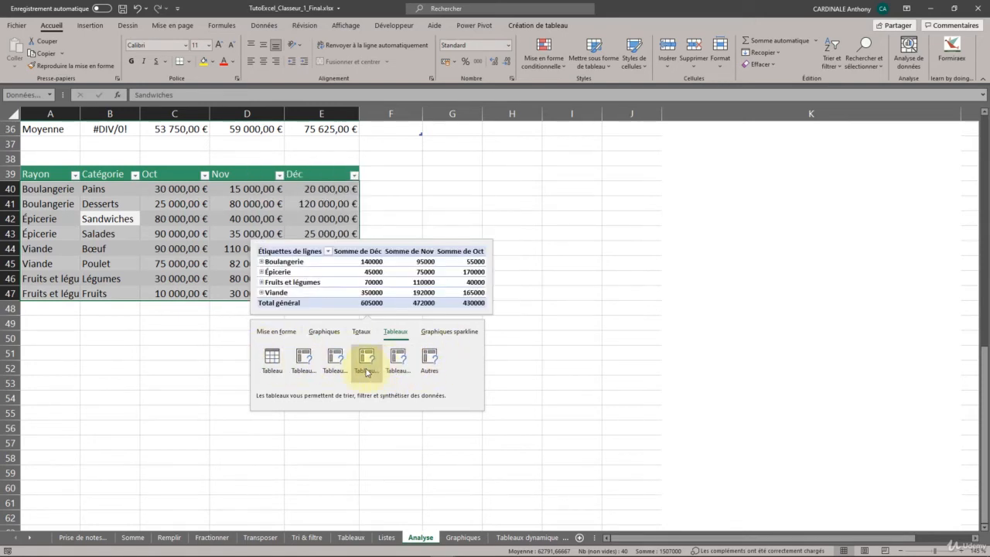
pyautogui.click(450, 334)
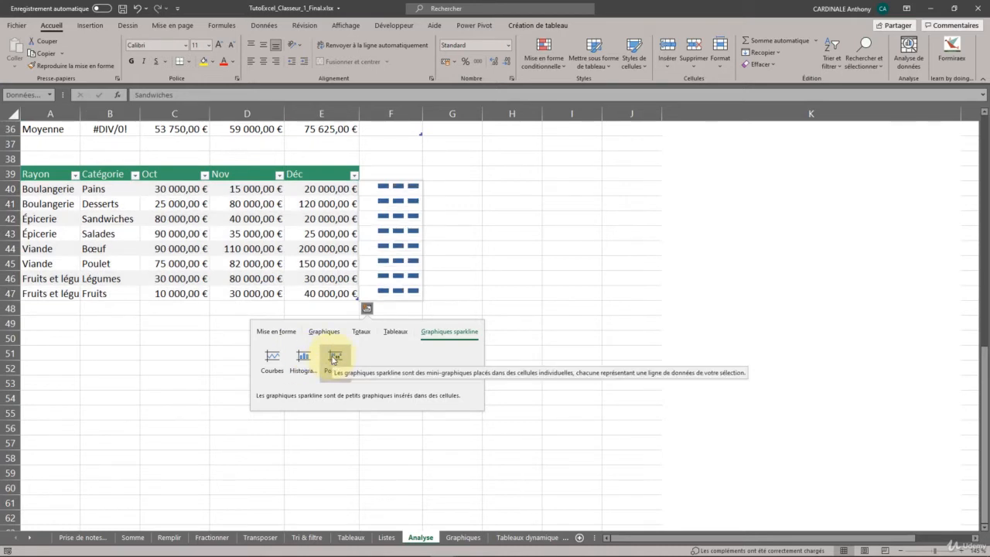
pyautogui.click(274, 356)
pyautogui.click(382, 379)
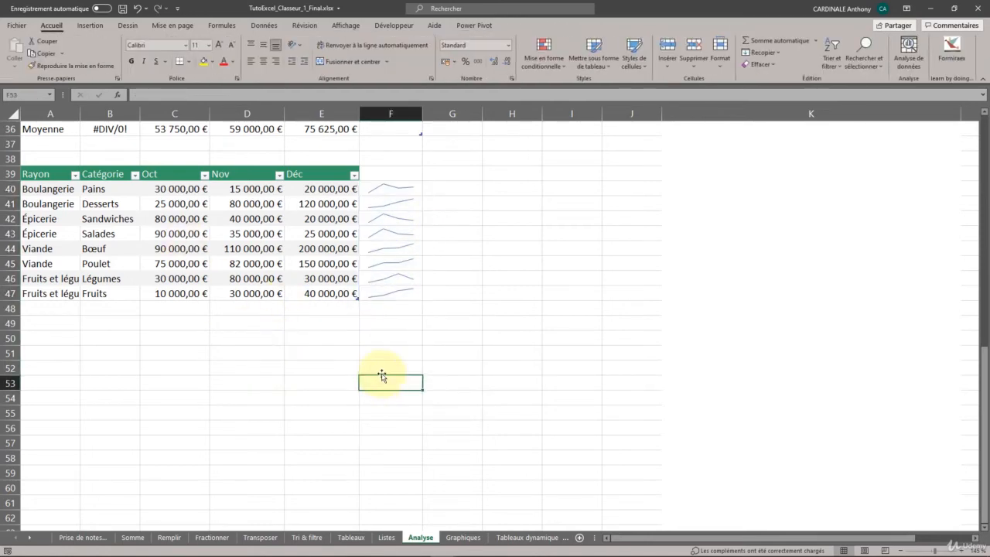
# Try a green style on the sparklines in F40:F47, and settle on an orange line style
pyautogui.click(390, 202)
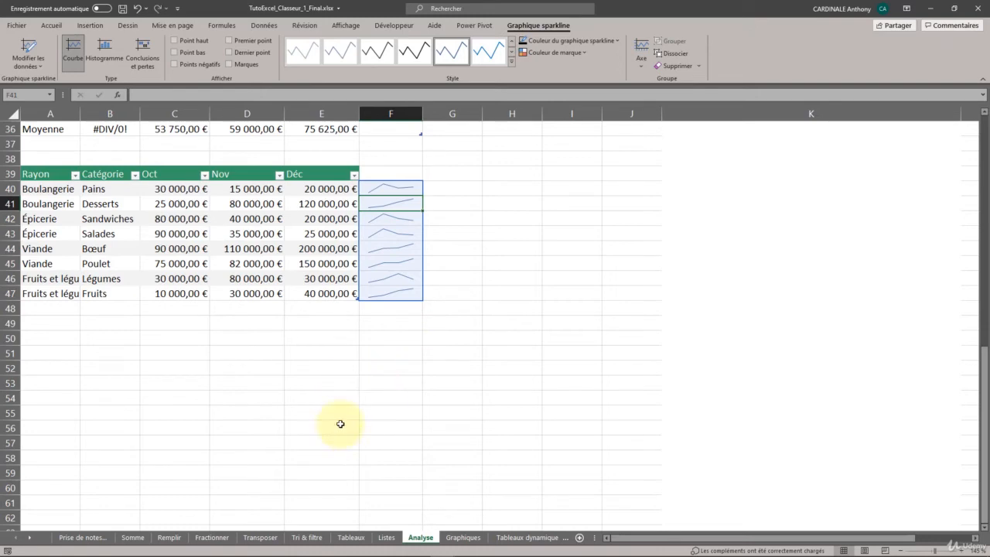
pyautogui.scroll(7, 347, 387)
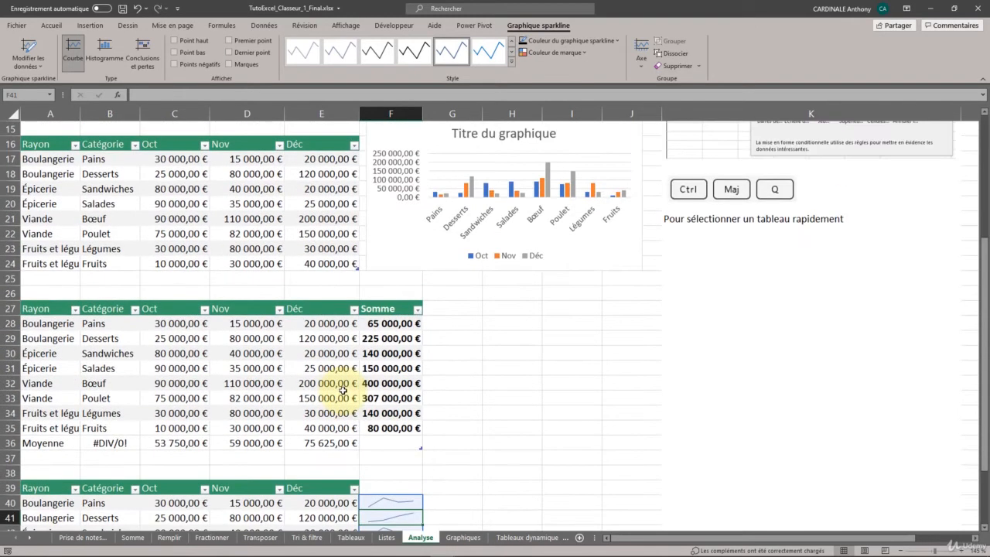
pyautogui.scroll(-5, 343, 391)
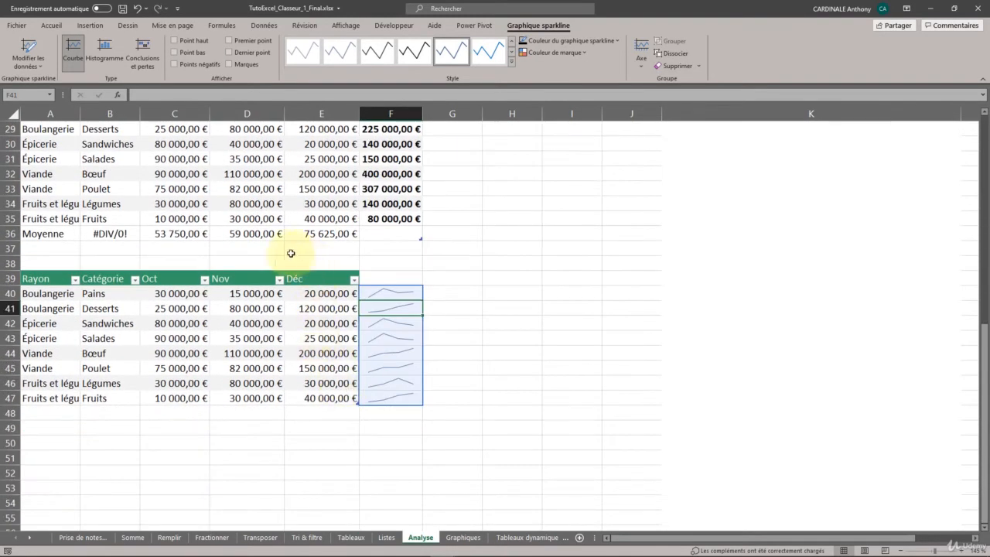
pyautogui.click(485, 338)
pyautogui.click(393, 323)
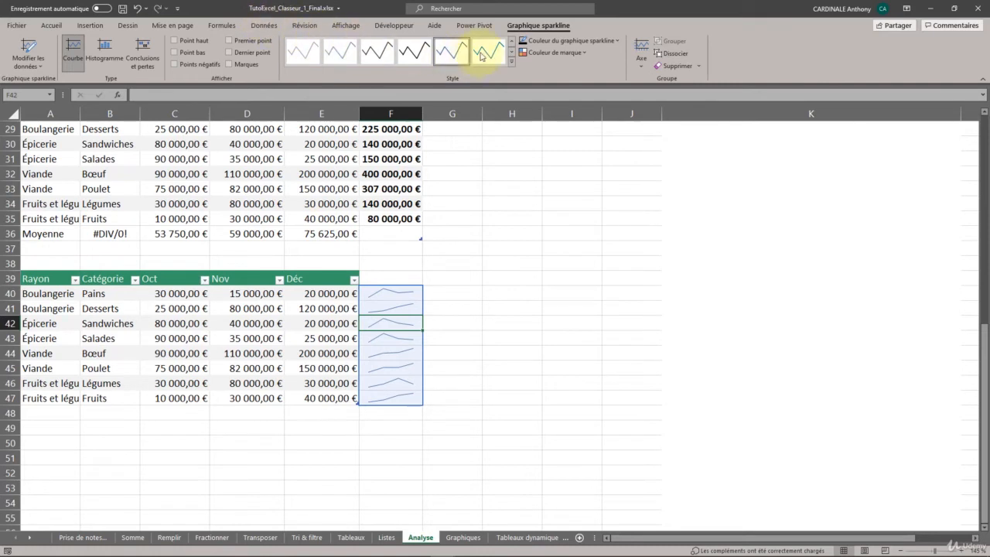
pyautogui.click(511, 60)
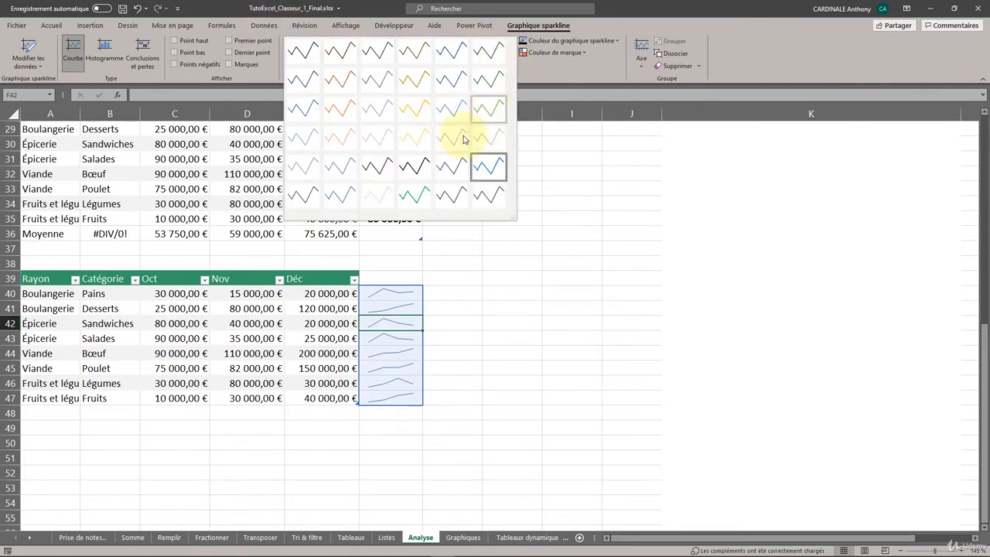
pyautogui.click(410, 191)
pyautogui.click(512, 61)
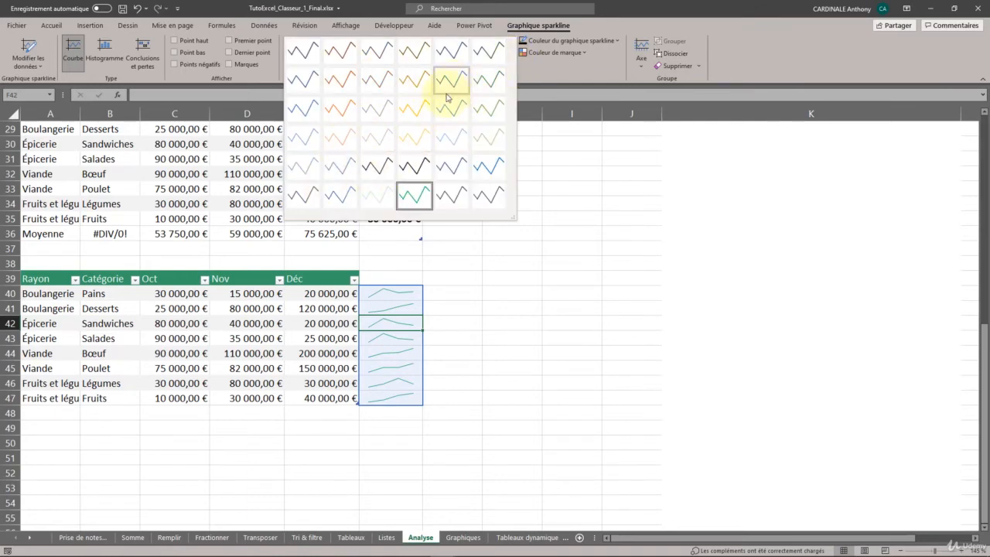
pyautogui.click(345, 83)
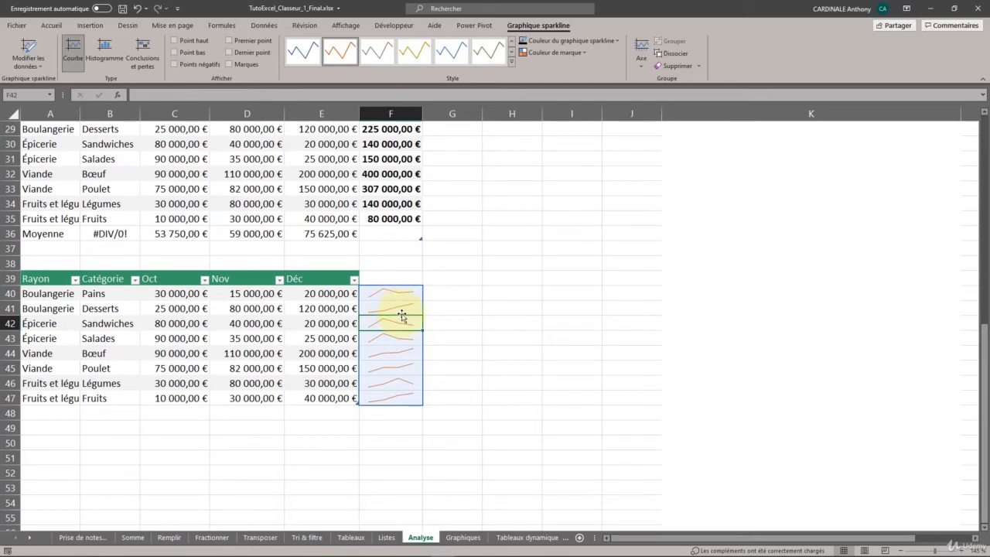
# Show the high, low, negative, first and last points and all markers on the sparklines
pyautogui.click(175, 52)
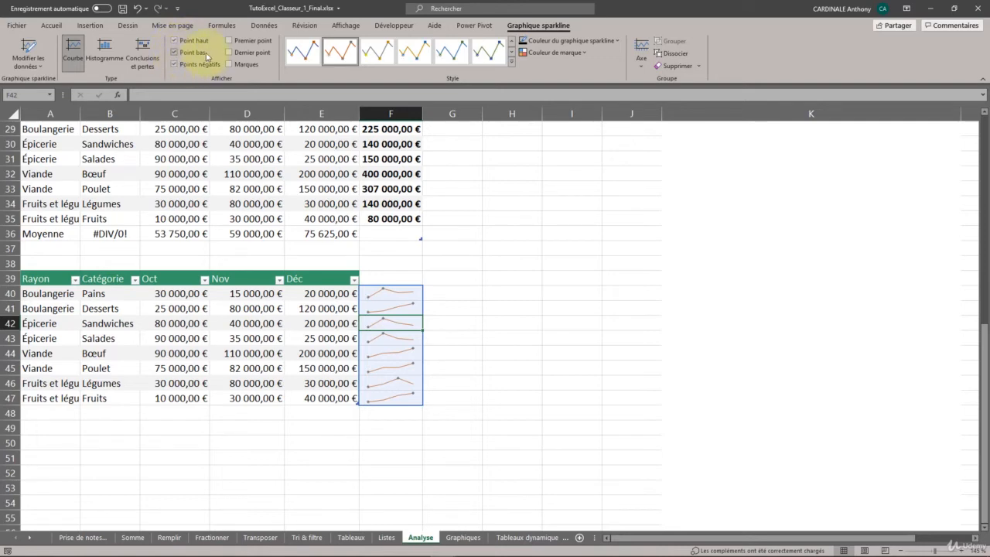
pyautogui.click(233, 43)
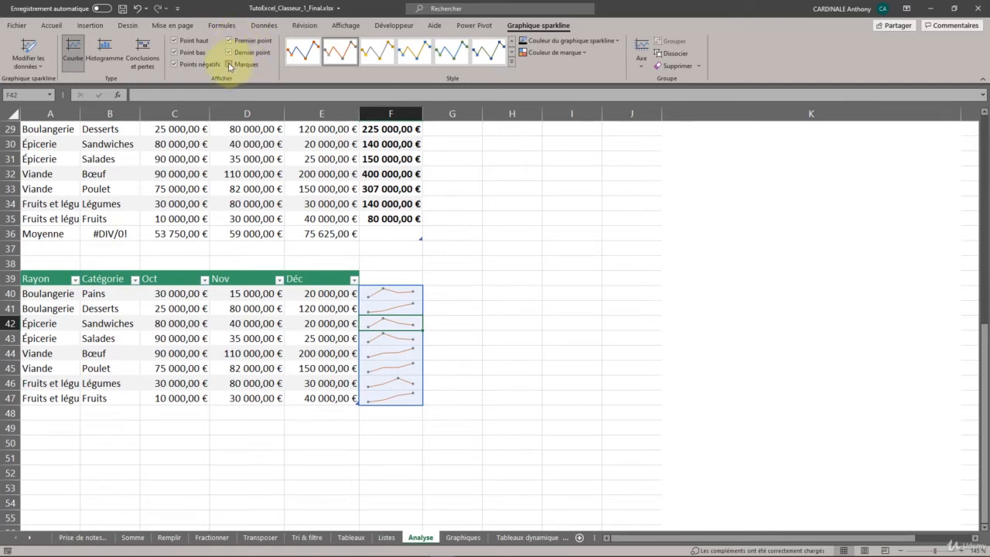
pyautogui.click(229, 65)
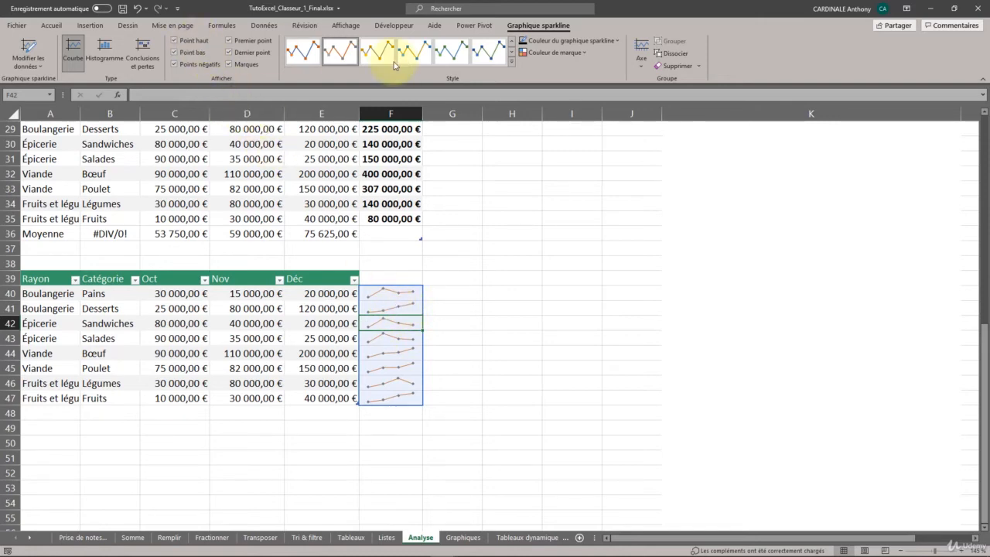
# Set the sparklines' Point haut marker colour to the recently used dark green
pyautogui.click(585, 53)
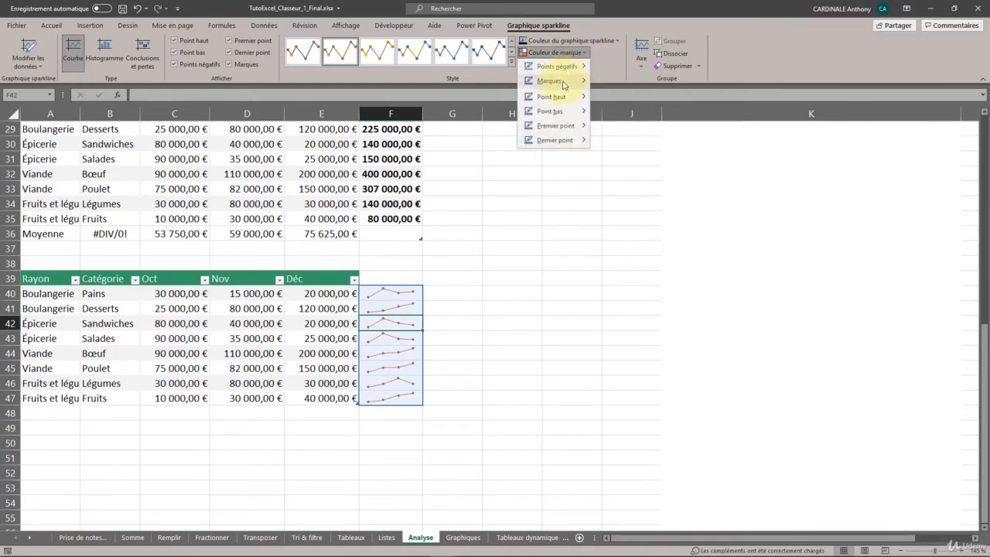
pyautogui.moveTo(559, 98)
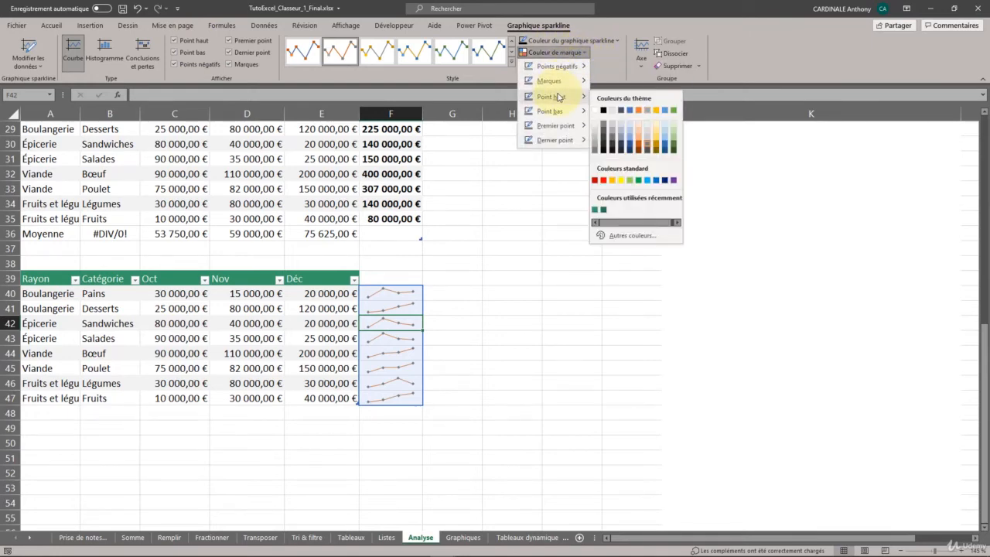
pyautogui.click(604, 211)
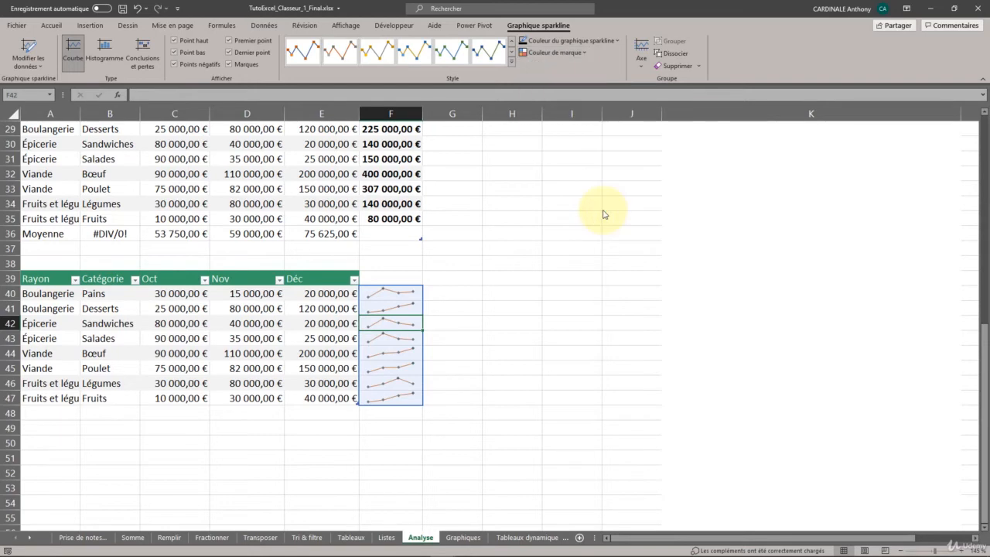
pyautogui.click(599, 155)
pyautogui.click(400, 293)
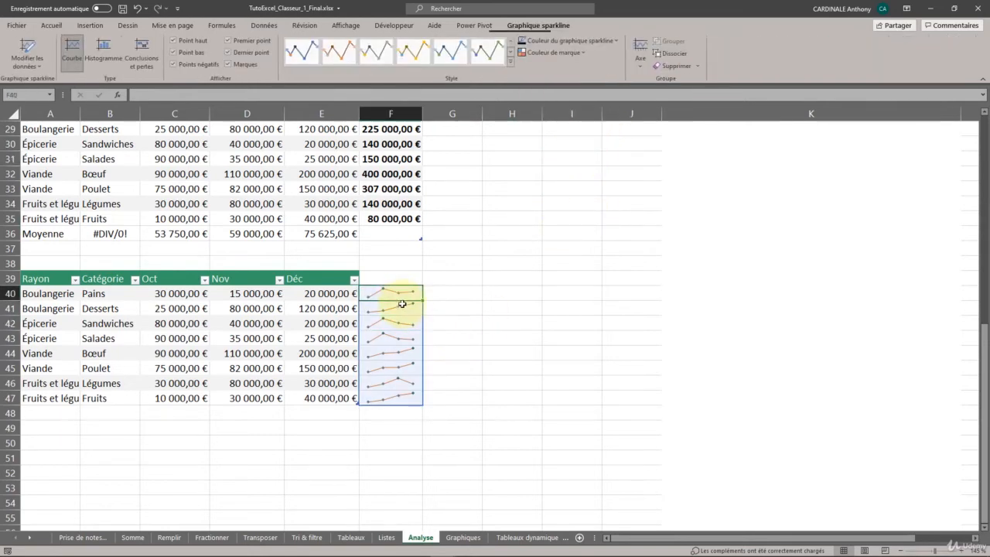
# Change the Point haut marker colour of the sparklines in F40:F47 to the recently used lighter green
pyautogui.click(588, 53)
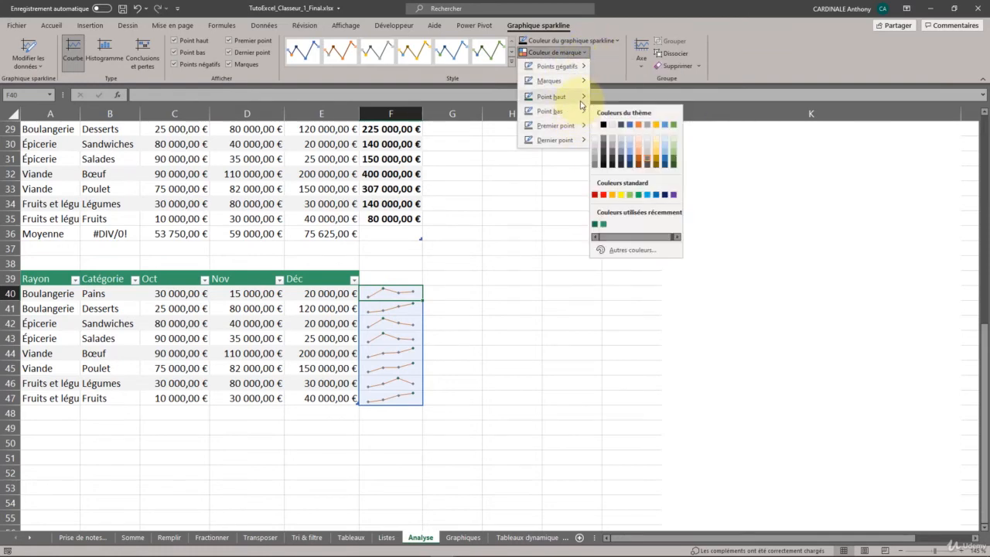
pyautogui.moveTo(586, 103)
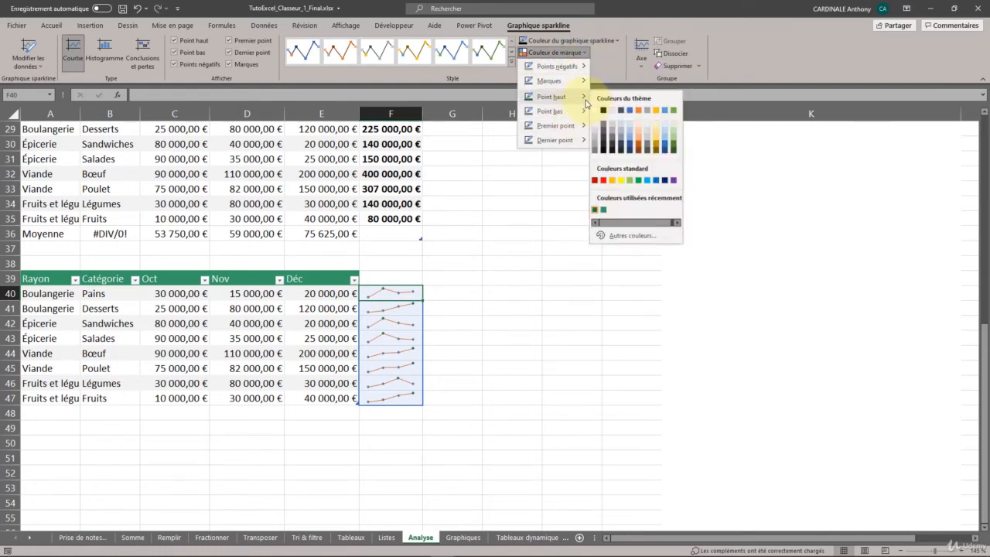
pyautogui.click(606, 213)
pyautogui.click(553, 232)
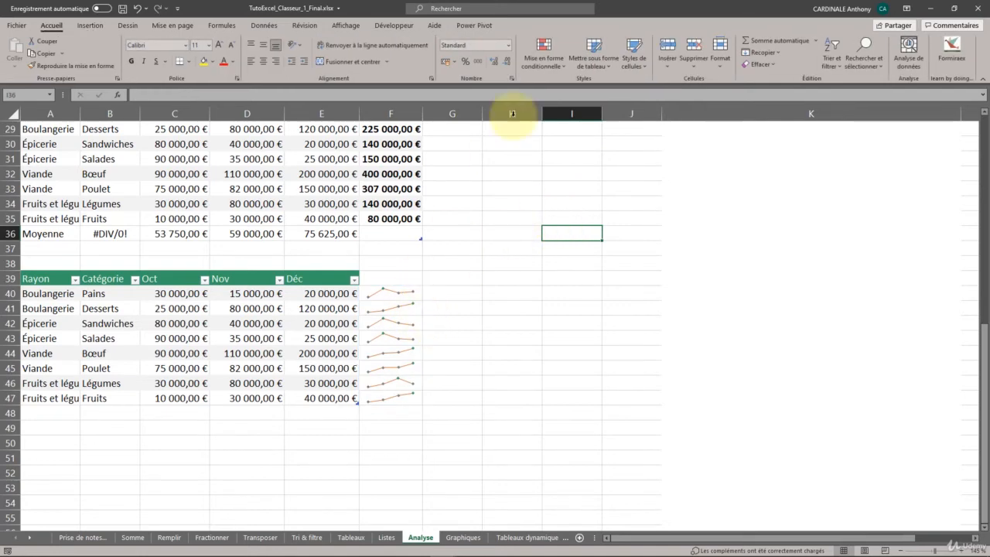
# Set the Point bas marker colour of the sparklines in F40:F47 to standard red
pyautogui.click(391, 294)
pyautogui.click(585, 53)
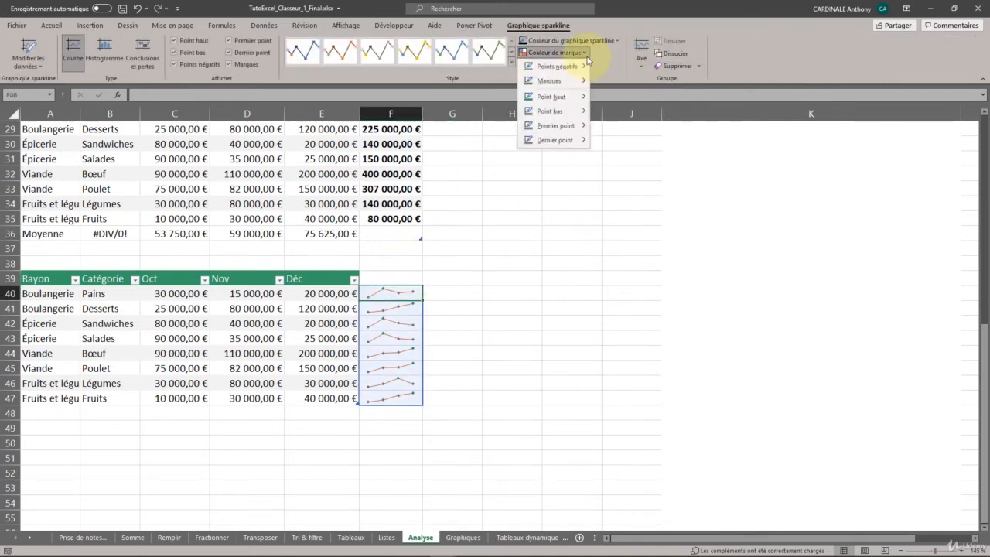
pyautogui.moveTo(576, 115)
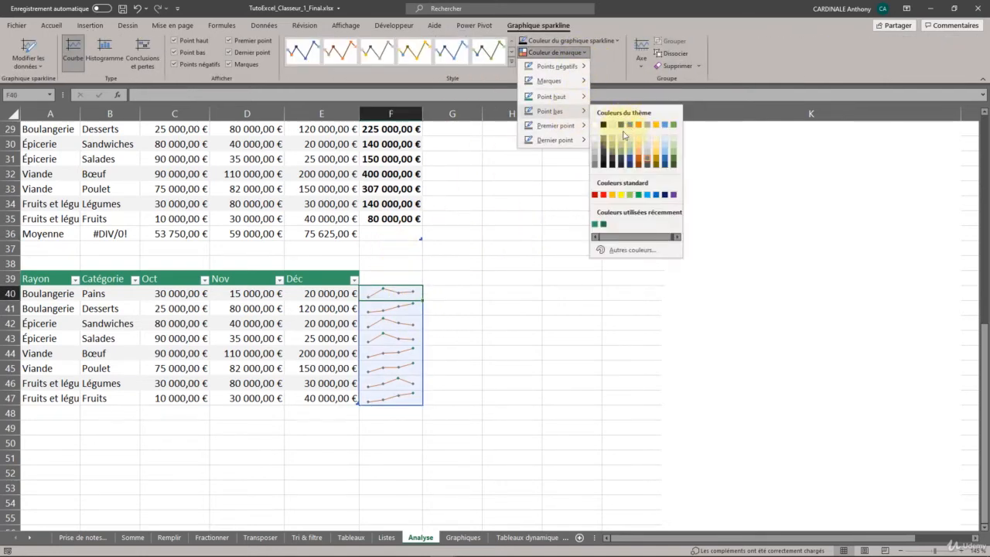
pyautogui.click(603, 194)
pyautogui.click(504, 275)
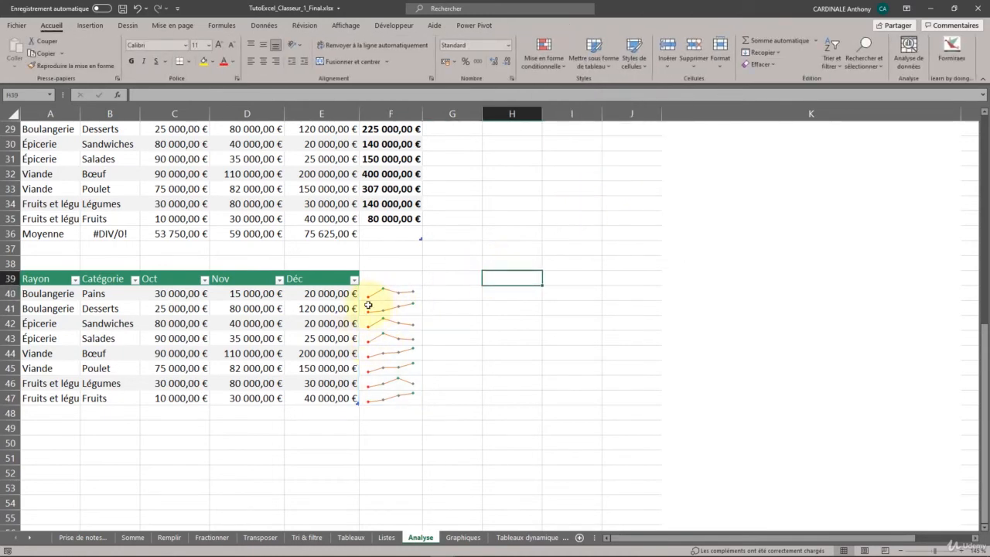
# Enlarge the sparklines by widening column F and increasing the height of rows 39 to 47
pyautogui.scroll(1, 415, 409)
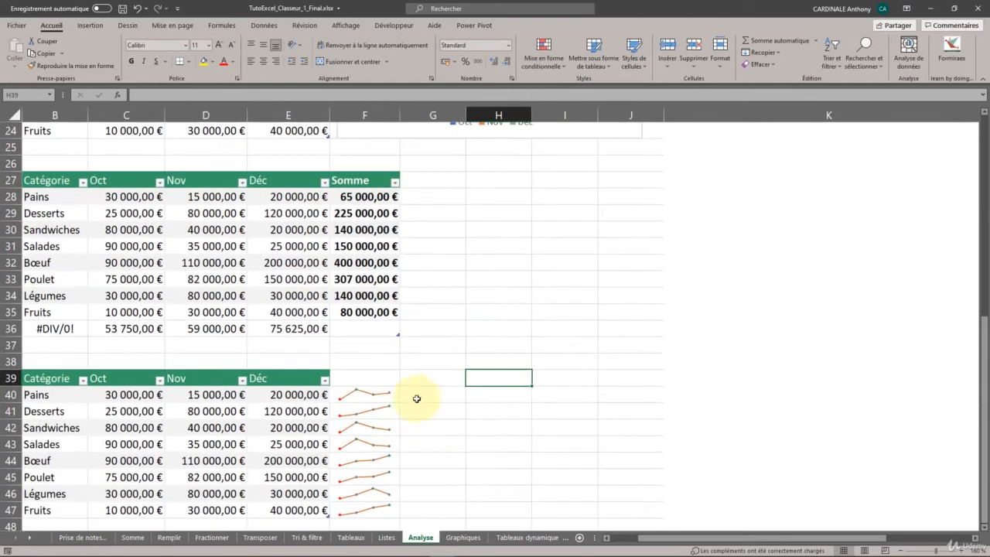
pyautogui.scroll(1, 394, 429)
pyautogui.scroll(-4, 380, 411)
pyautogui.scroll(2, 336, 356)
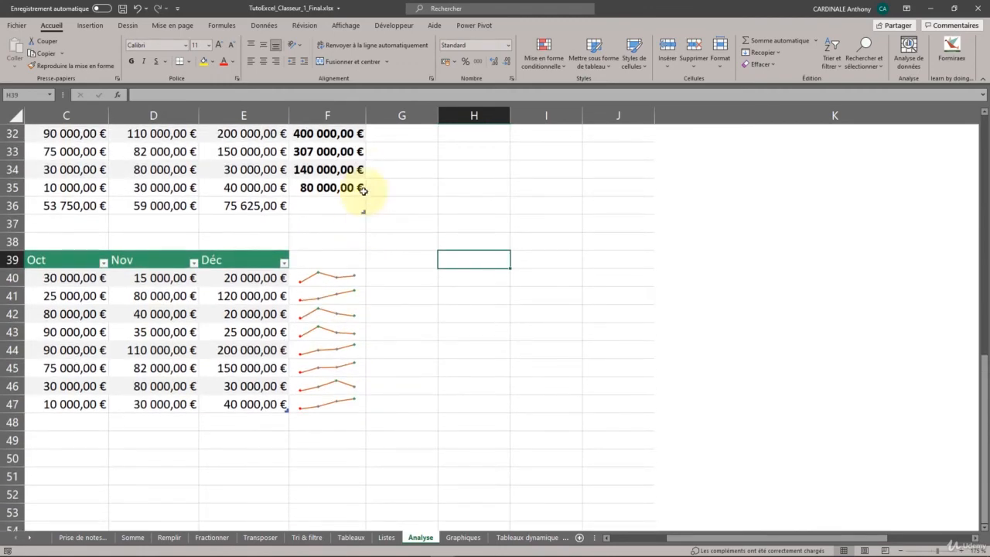
pyautogui.moveTo(369, 115); pyautogui.dragTo(412, 115)
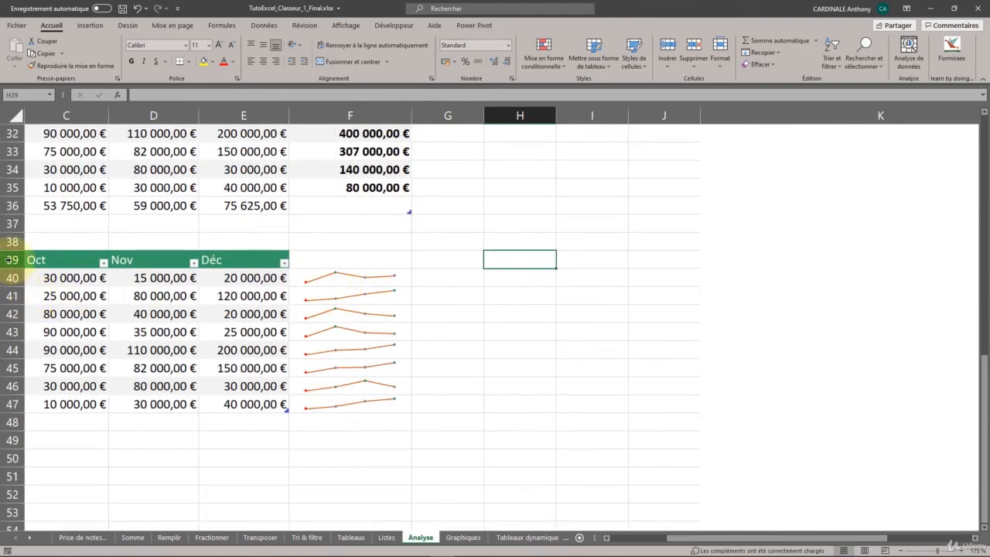
pyautogui.moveTo(9, 260); pyautogui.dragTo(13, 431)
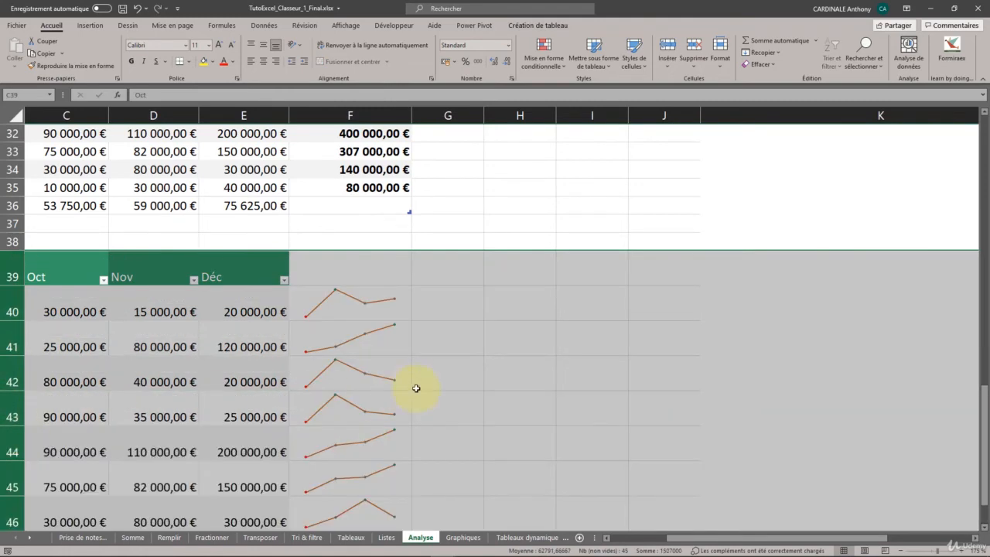
pyautogui.moveTo(412, 116); pyautogui.dragTo(441, 122)
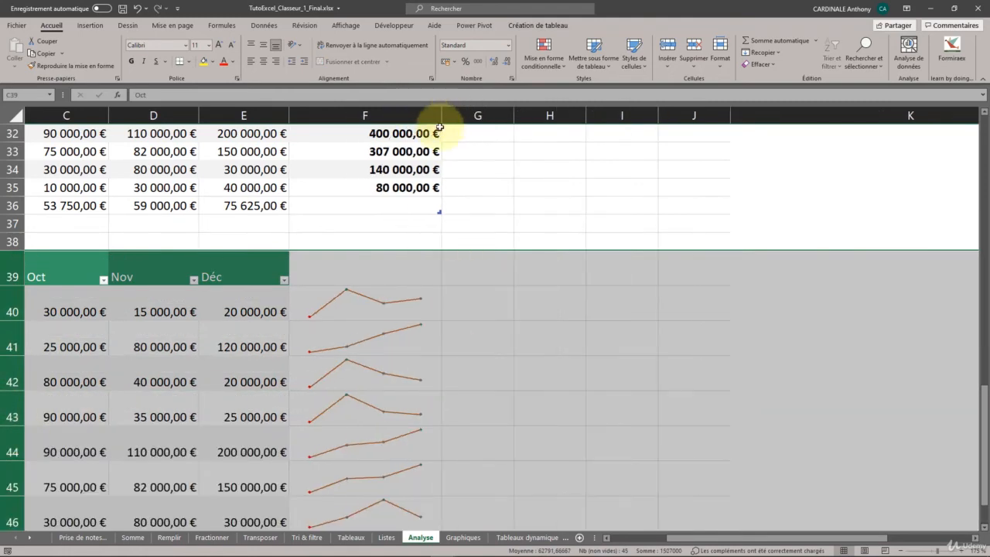
pyautogui.click(531, 209)
pyautogui.scroll(-3, 495, 258)
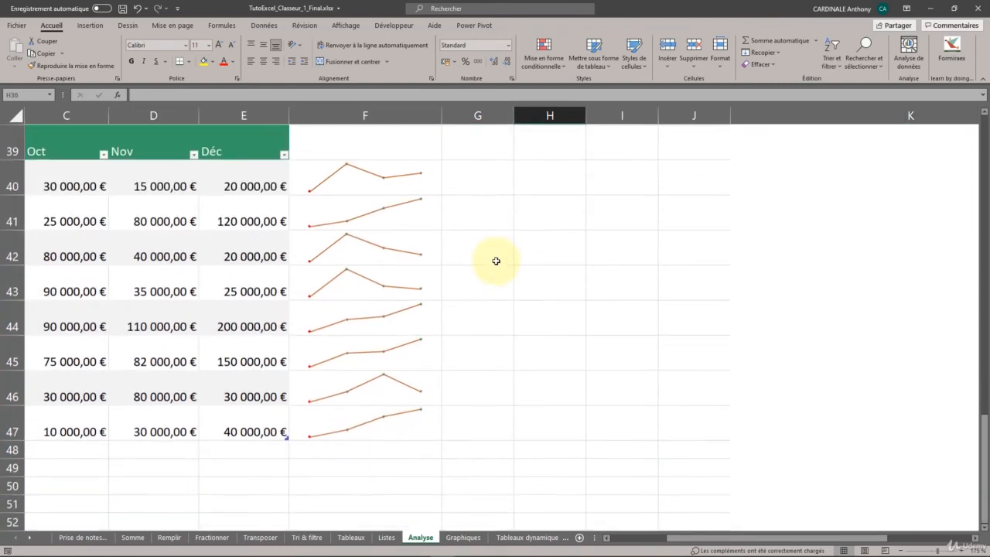
# Show the horizontal axis on the sparklines in F40:F47 and plot their data from right to left
pyautogui.click(376, 173)
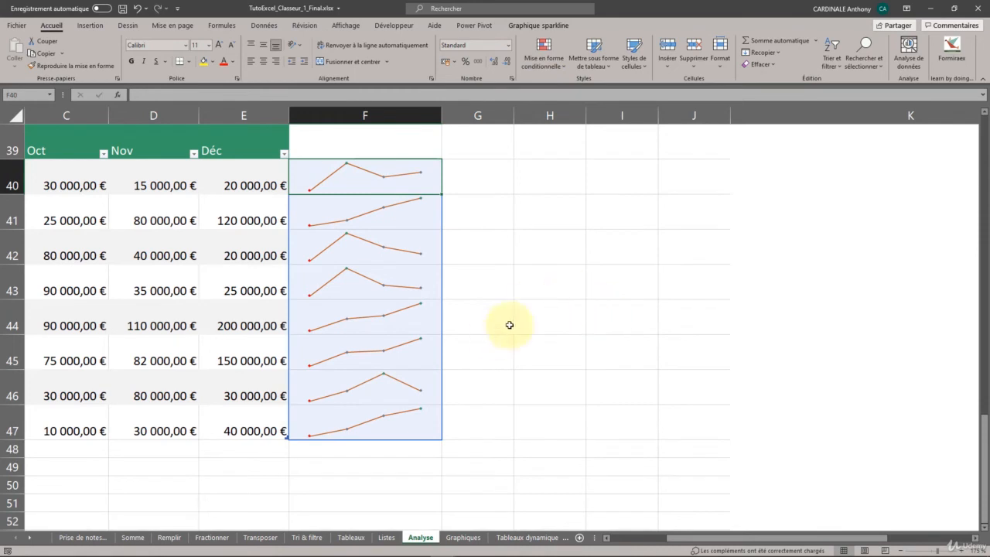
pyautogui.click(540, 26)
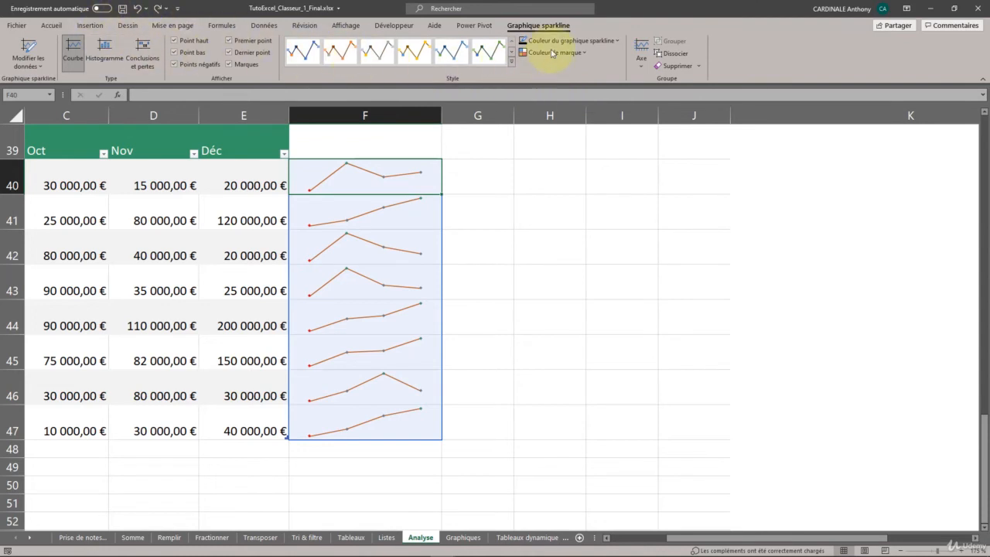
pyautogui.click(642, 70)
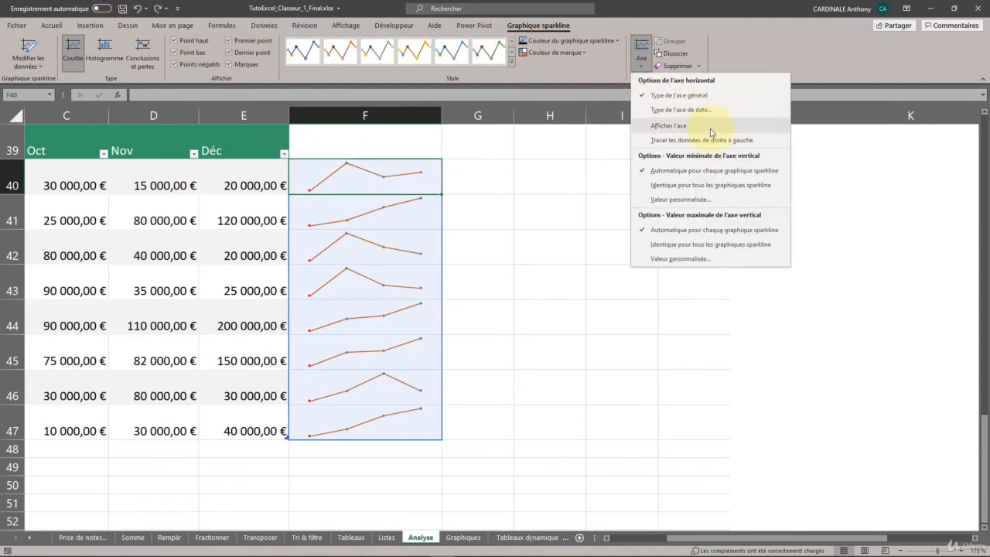
pyautogui.click(672, 126)
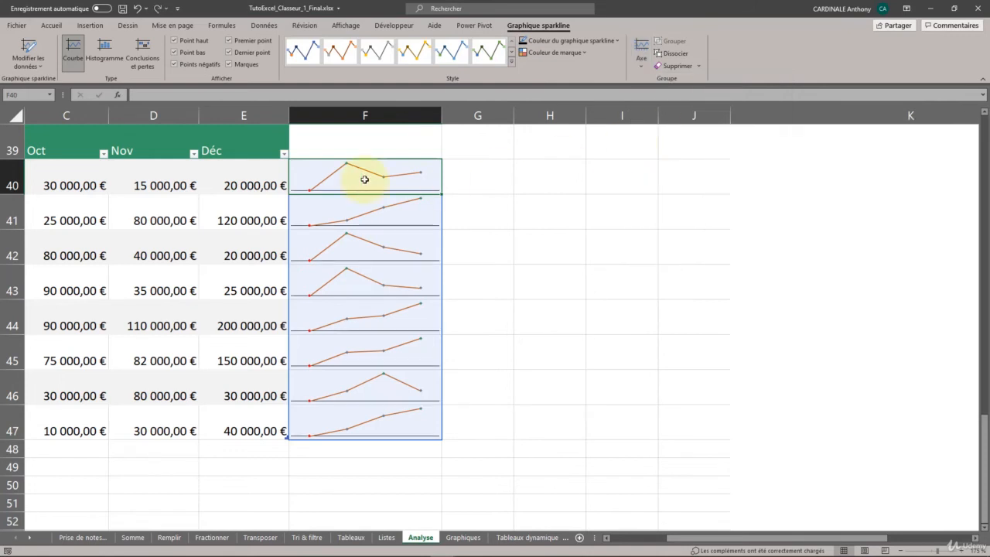
pyautogui.click(647, 67)
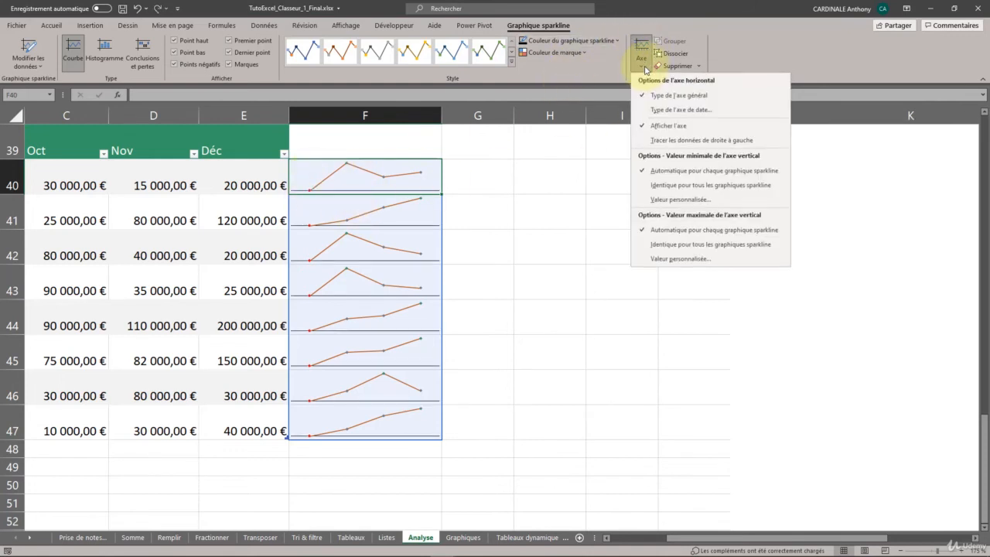
pyautogui.click(728, 142)
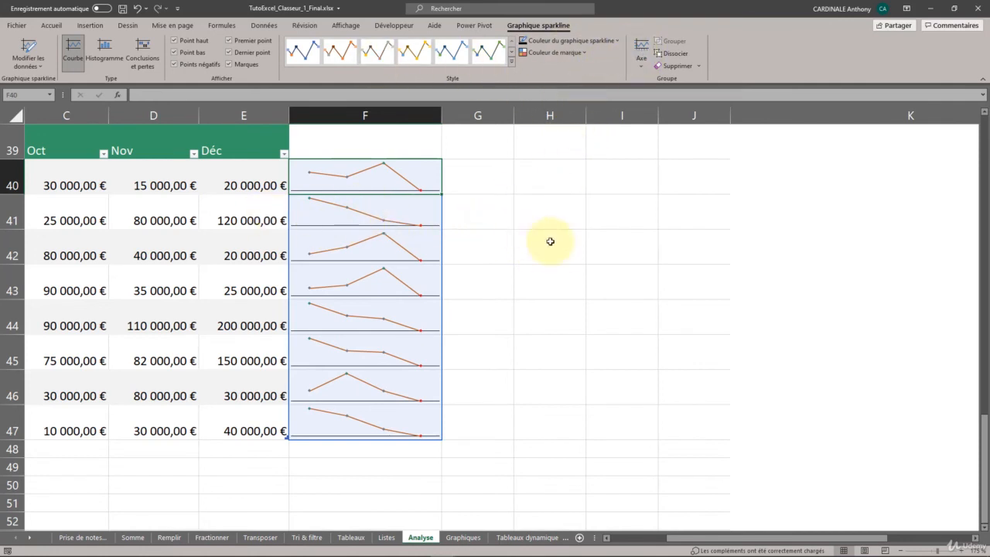
pyautogui.click(612, 255)
# Review the Analyse sheet's conditional formatting, column chart, totals and averages, sparklines and Résumé section
pyautogui.scroll(-4, 496, 239)
pyautogui.scroll(-2, 375, 220)
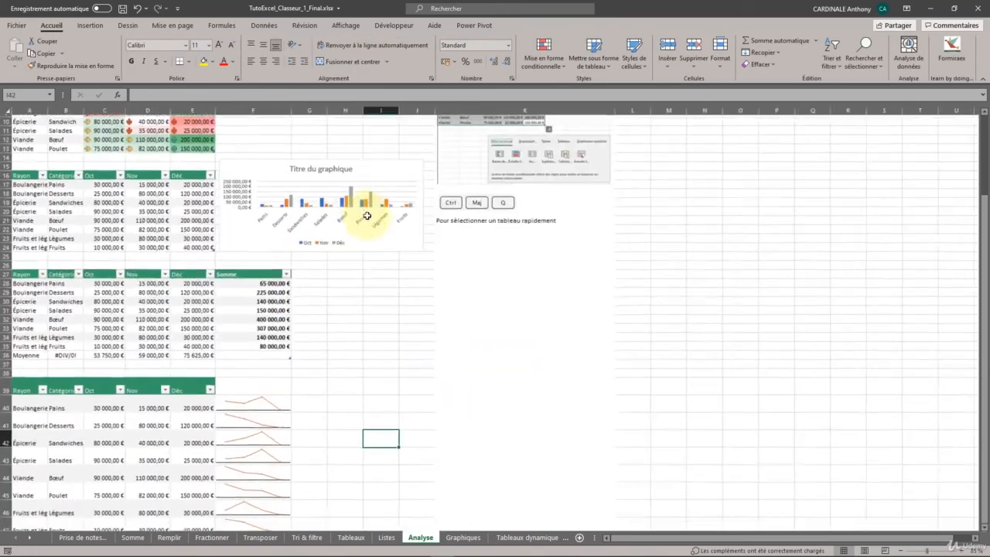
pyautogui.scroll(3, 157, 224)
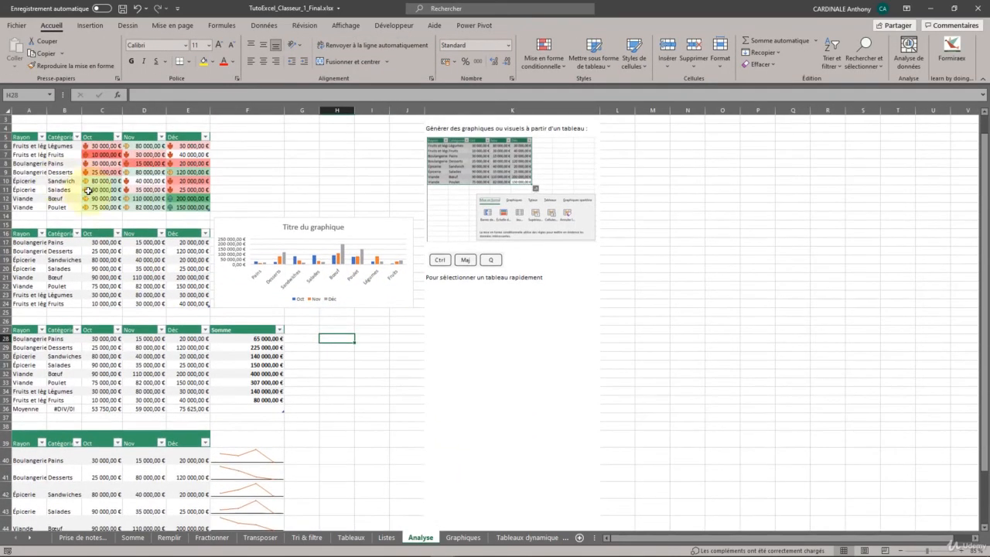
pyautogui.scroll(3, 58, 170)
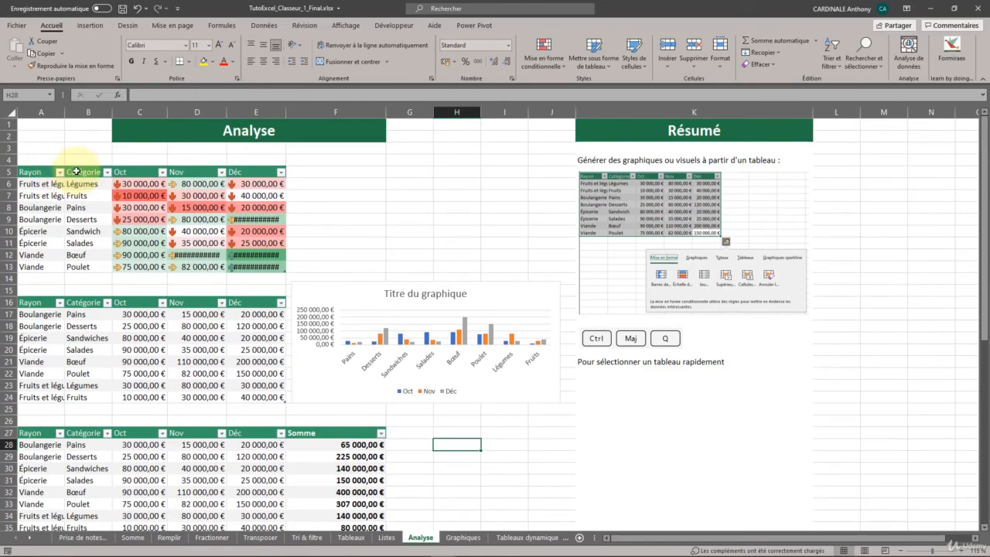
pyautogui.scroll(1, 62, 173)
pyautogui.scroll(-7, 76, 170)
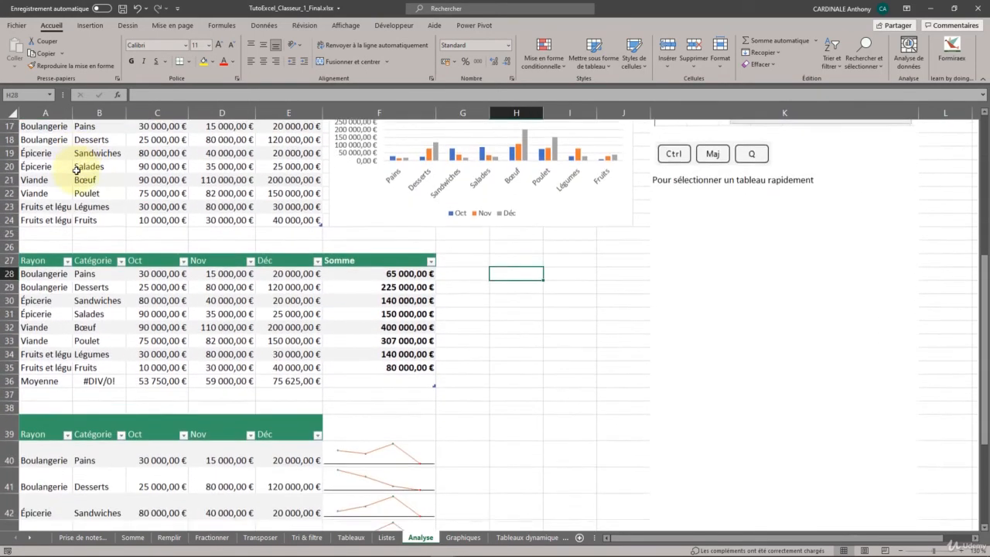
pyautogui.scroll(-3, 76, 169)
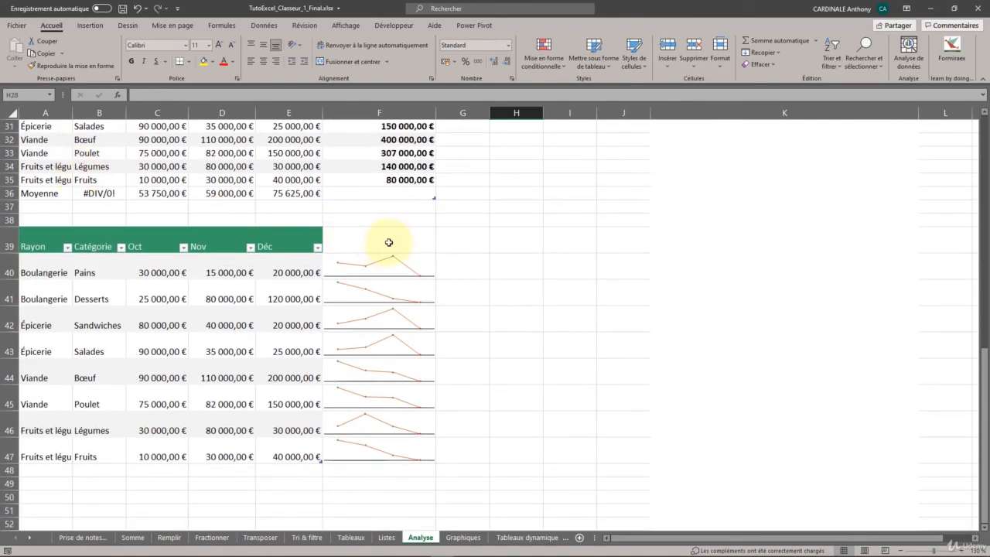
pyautogui.scroll(7, 421, 256)
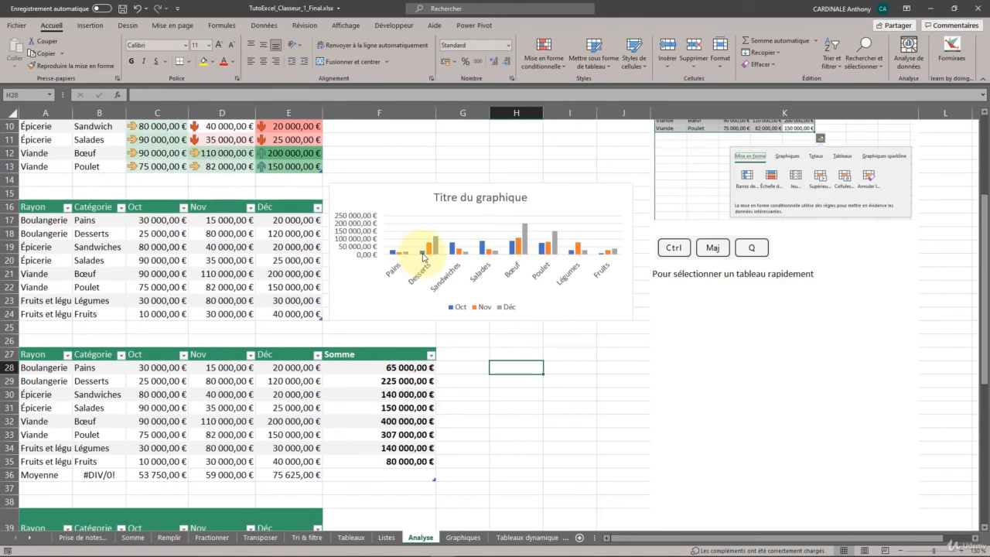
pyautogui.scroll(3, 423, 258)
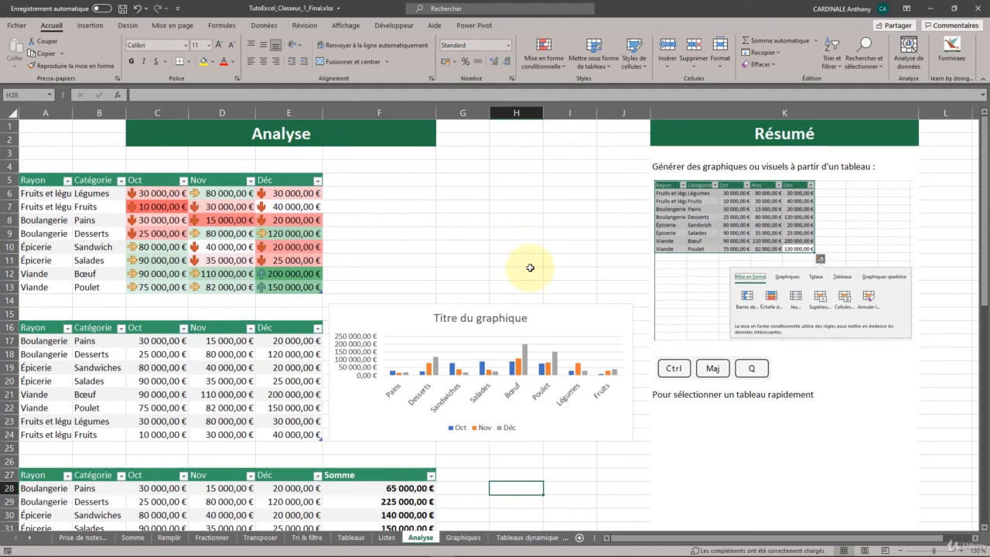
pyautogui.scroll(-2, 469, 255)
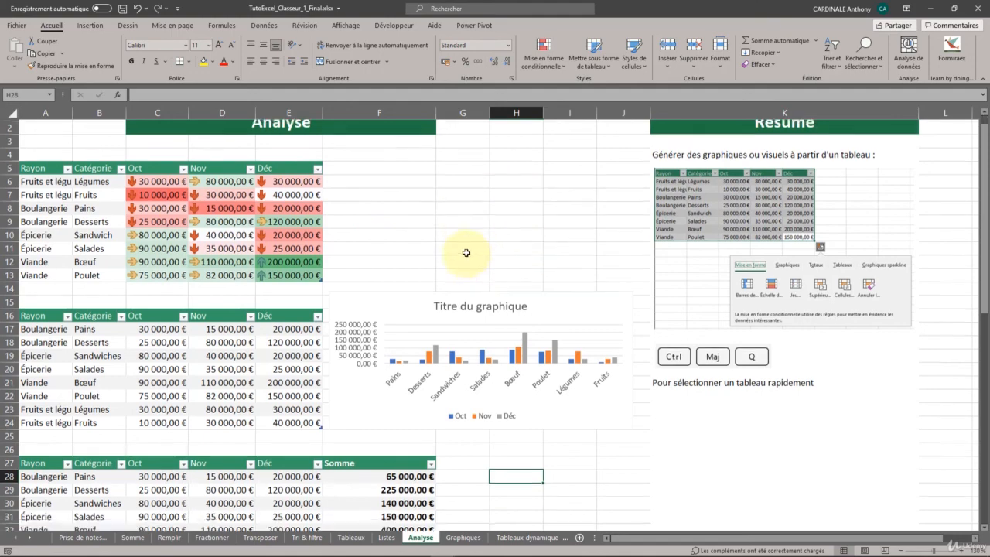
pyautogui.scroll(3, 385, 249)
pyautogui.scroll(-9, 445, 243)
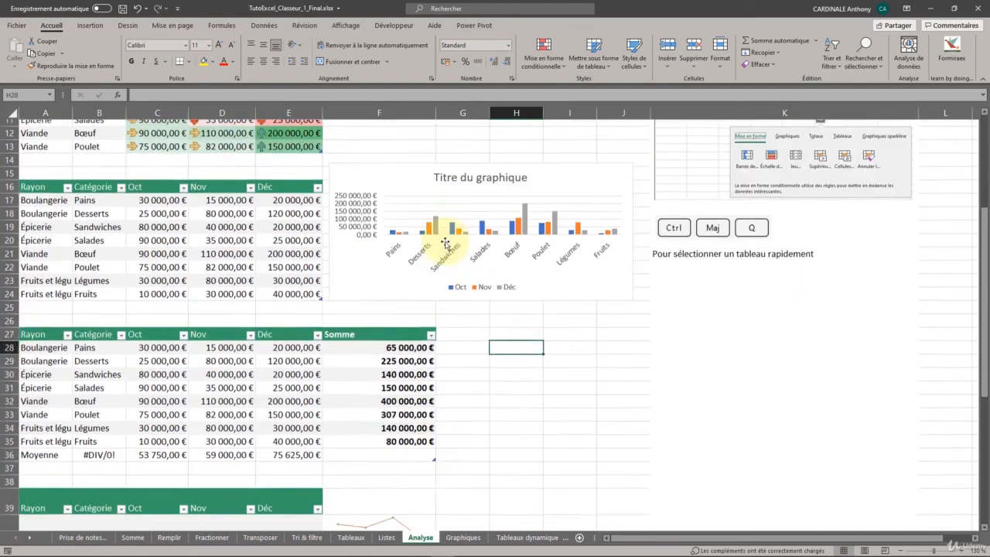
pyautogui.scroll(9, 449, 263)
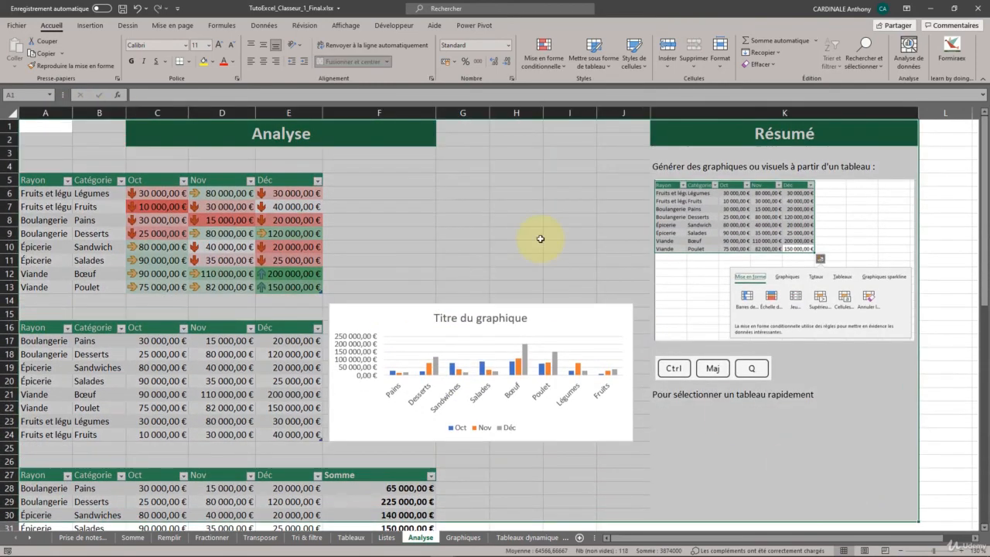
pyautogui.click(520, 246)
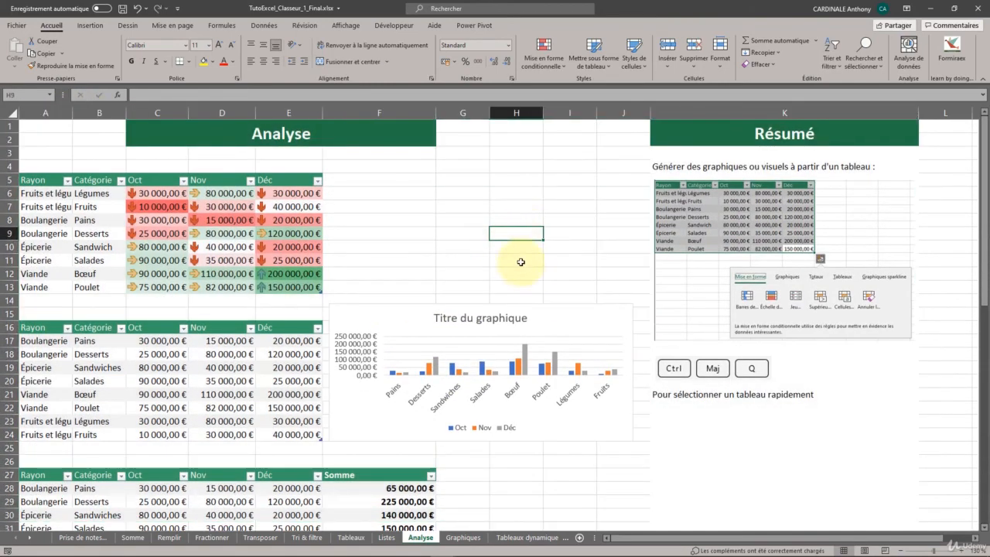
pyautogui.scroll(-2, 521, 267)
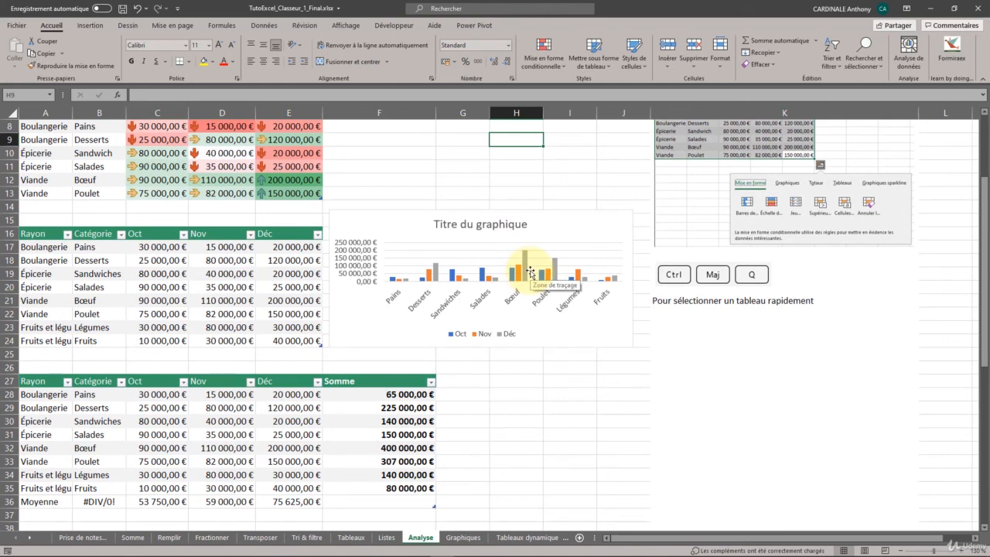
pyautogui.click(600, 184)
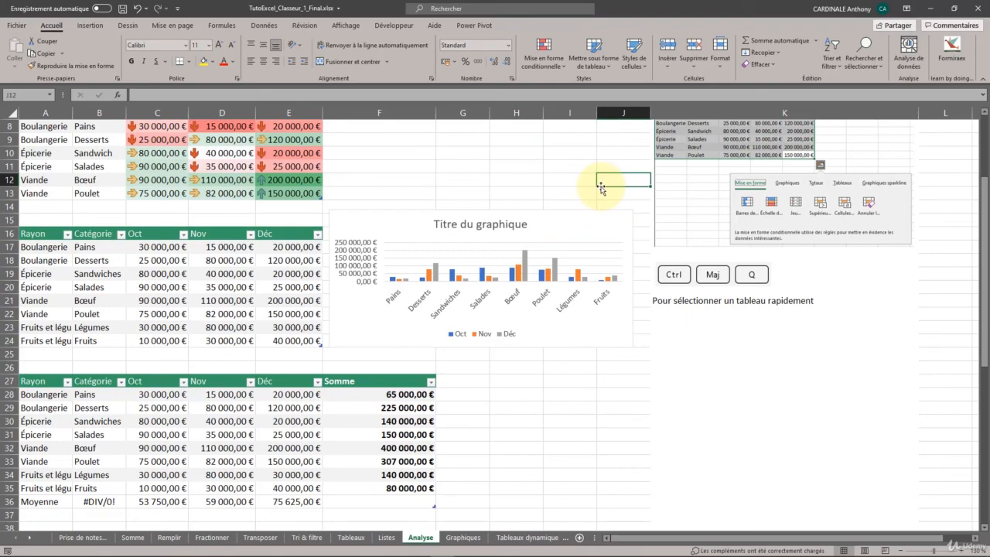